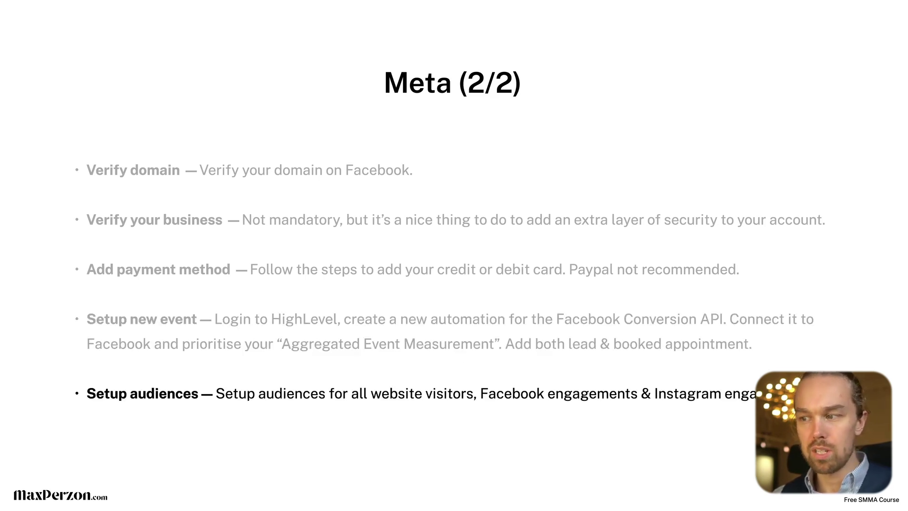
# - Reveal the final 'Setup retargeting campaign' bullet, then exit Play to view the Meta (1/2) and (2/2) slides
pyautogui.press('Right')
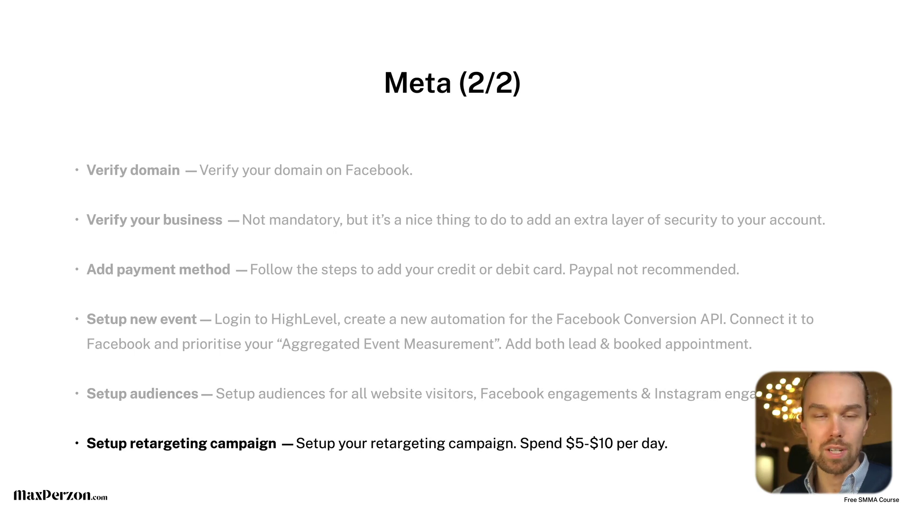
pyautogui.press('Escape')
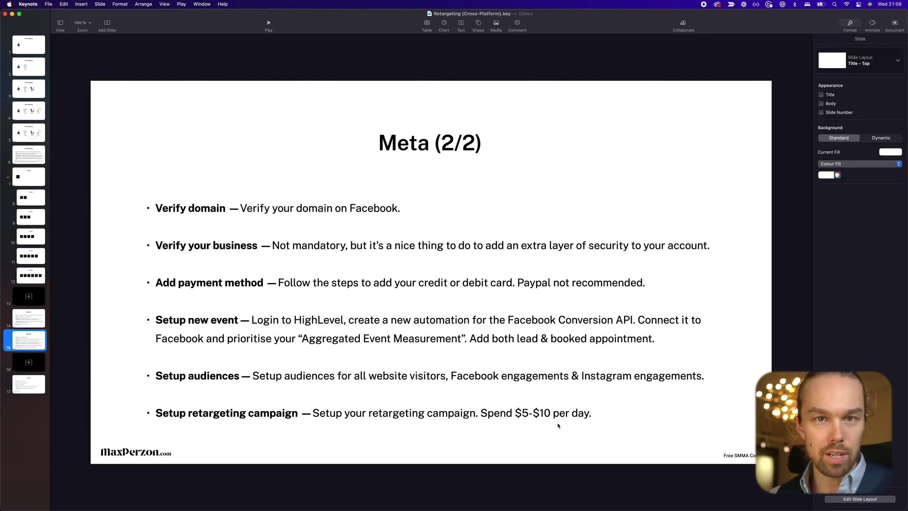
pyautogui.click(33, 322)
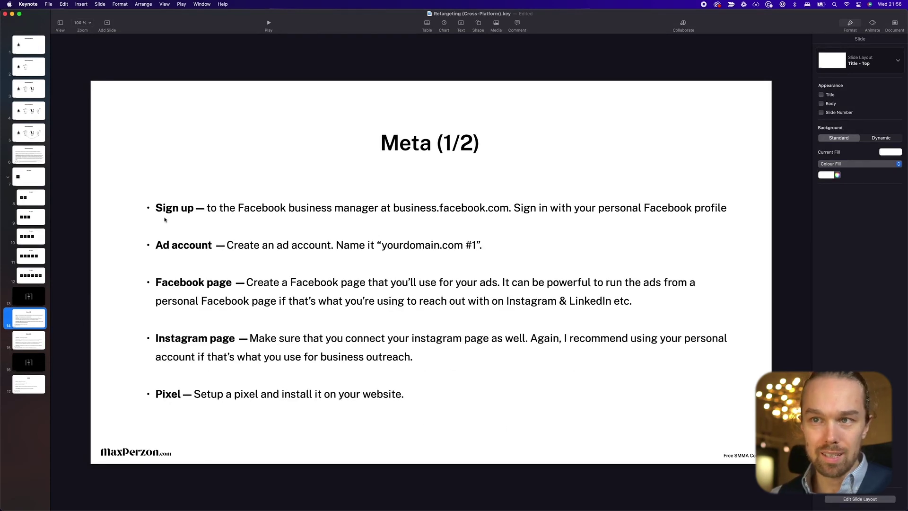
pyautogui.press('Down')
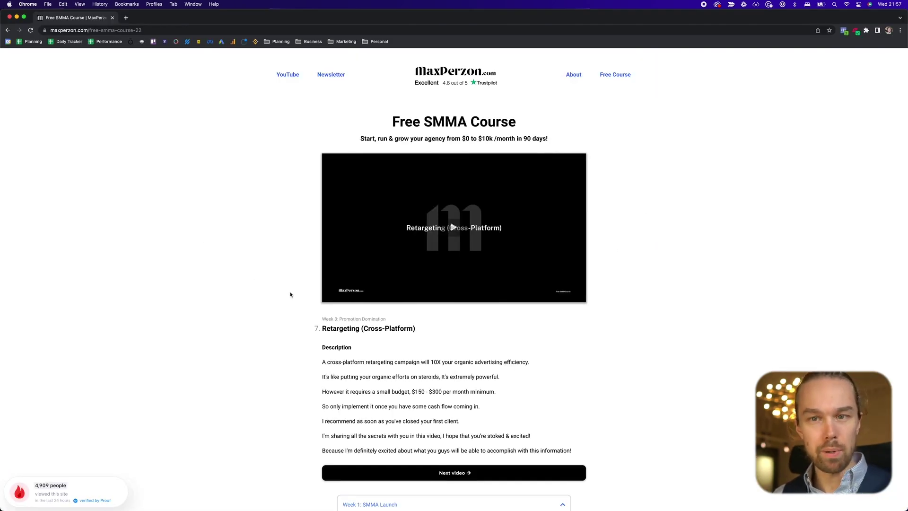
# - Expand the Week 3: Promotion Domination lesson list and open a new incognito window
pyautogui.scroll(-5, 225, 297)
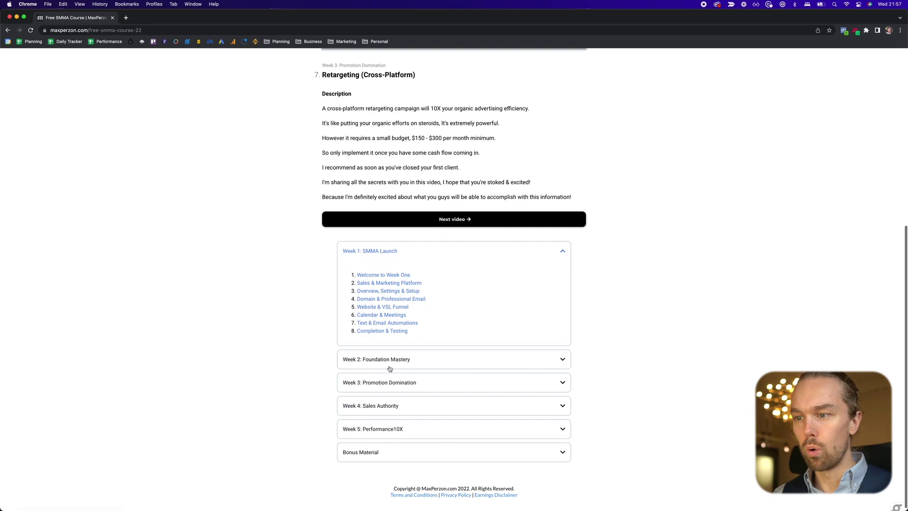
pyautogui.click(382, 391)
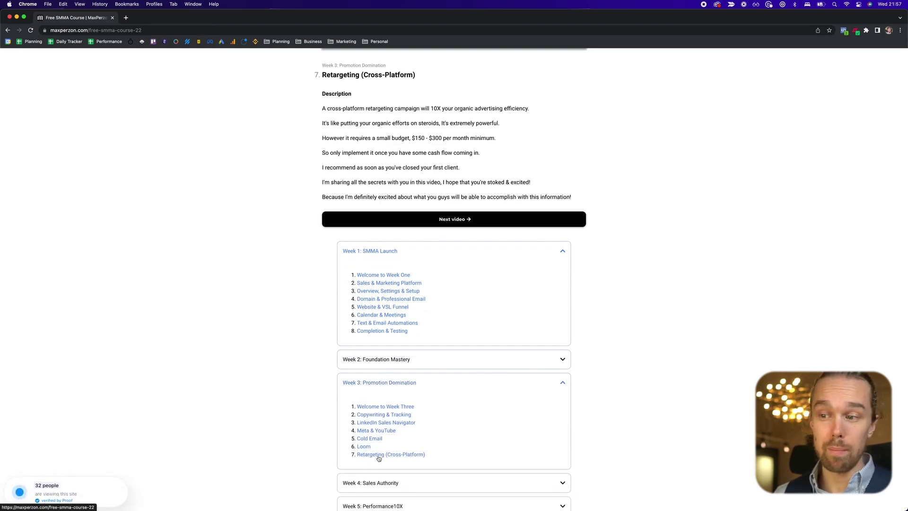
pyautogui.scroll(5, 312, 421)
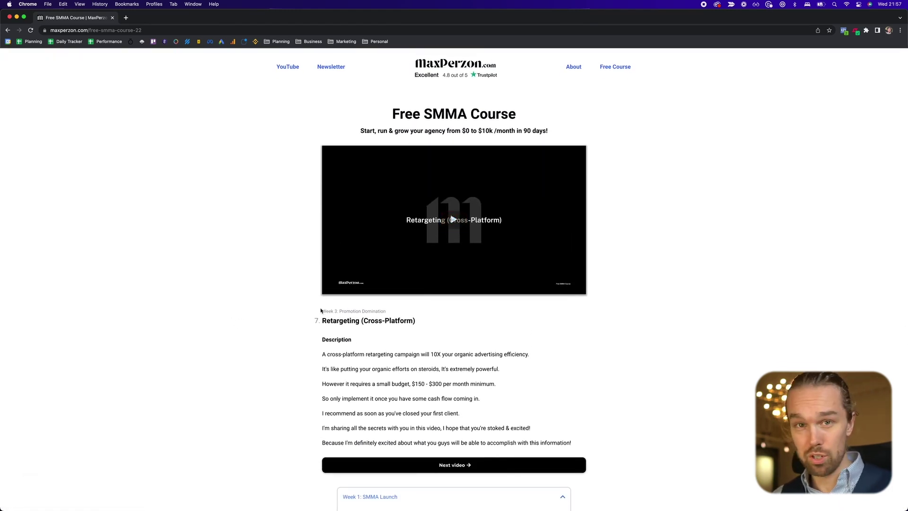
pyautogui.press('super+shift+n')
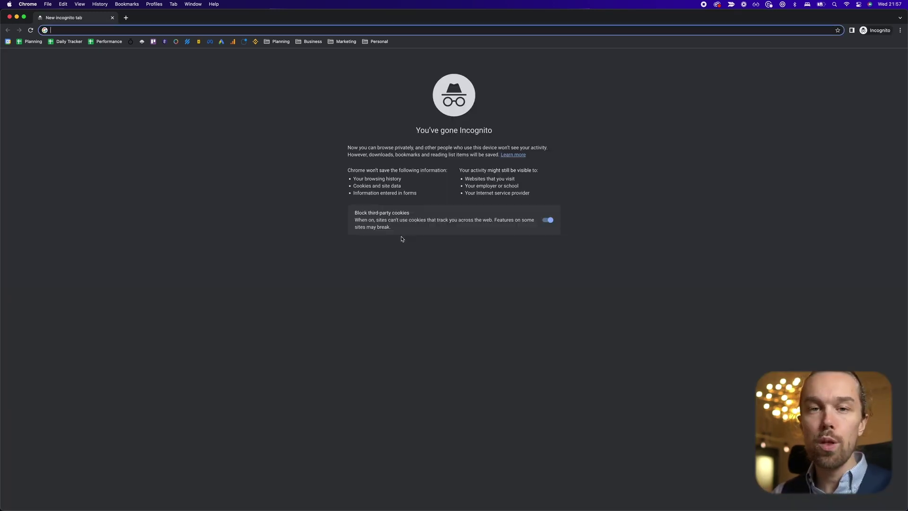
# - Load business.facebook.com, allow all cookies, sign in and open the All tools menu
pyautogui.write('business.facebook.com')
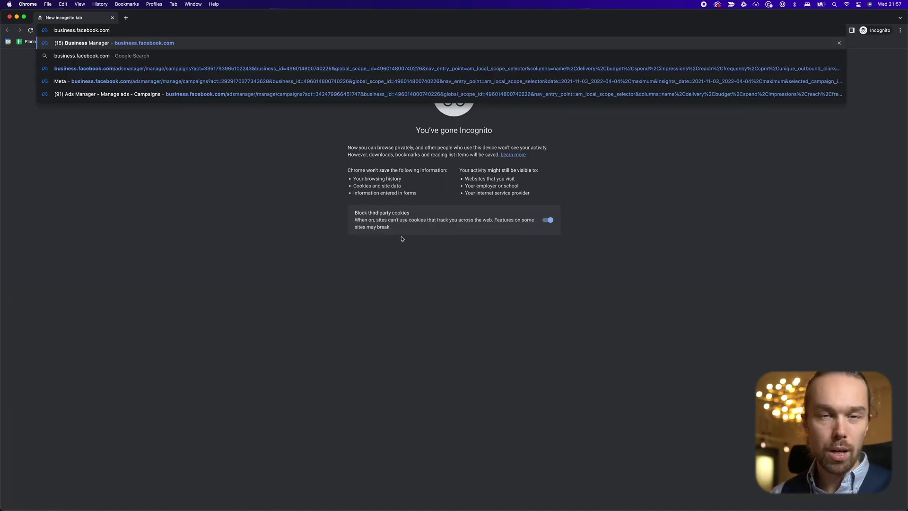
pyautogui.press('Return')
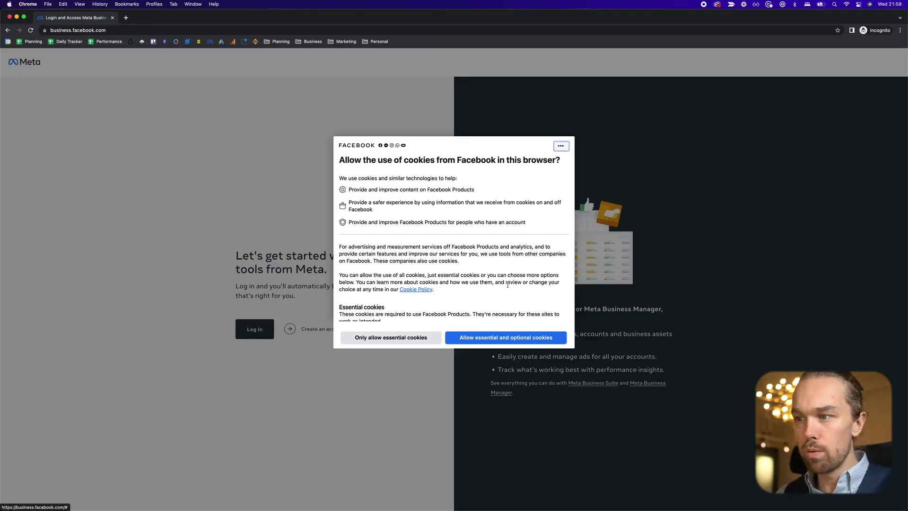
pyautogui.click(488, 338)
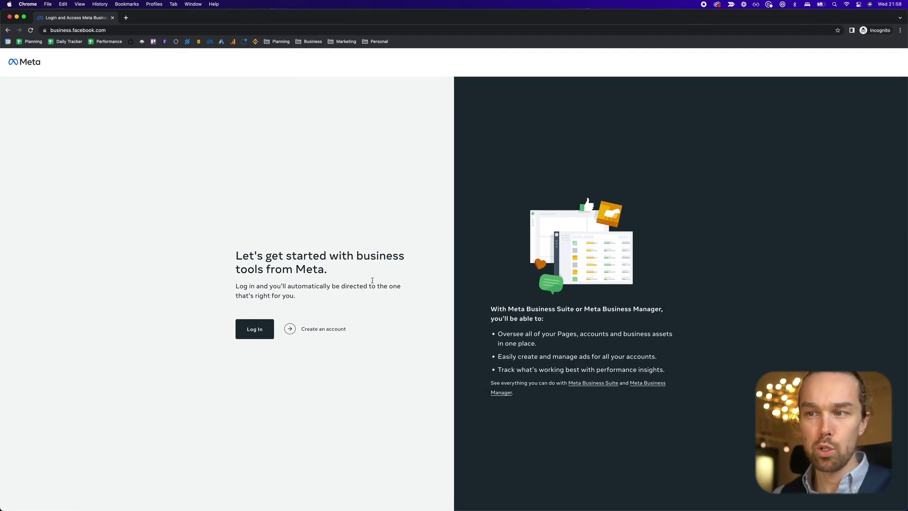
pyautogui.click(313, 329)
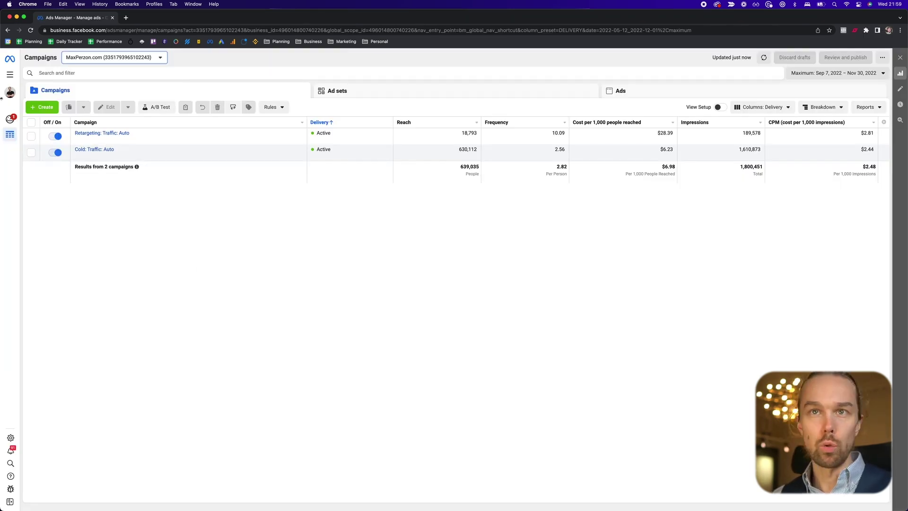
pyautogui.click(9, 76)
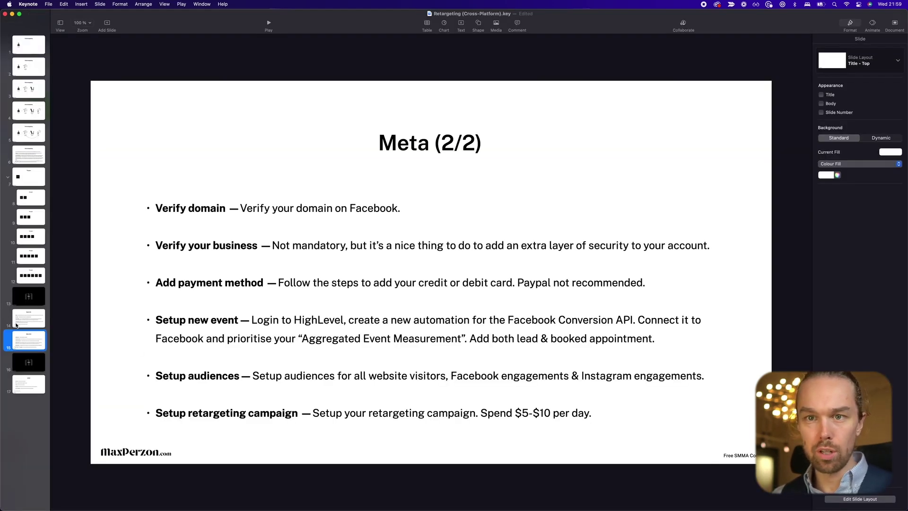
# - Review Keynote slides 14 and 15, then switch back to the Ads Manager campaigns list in Chrome
pyautogui.press('Up')
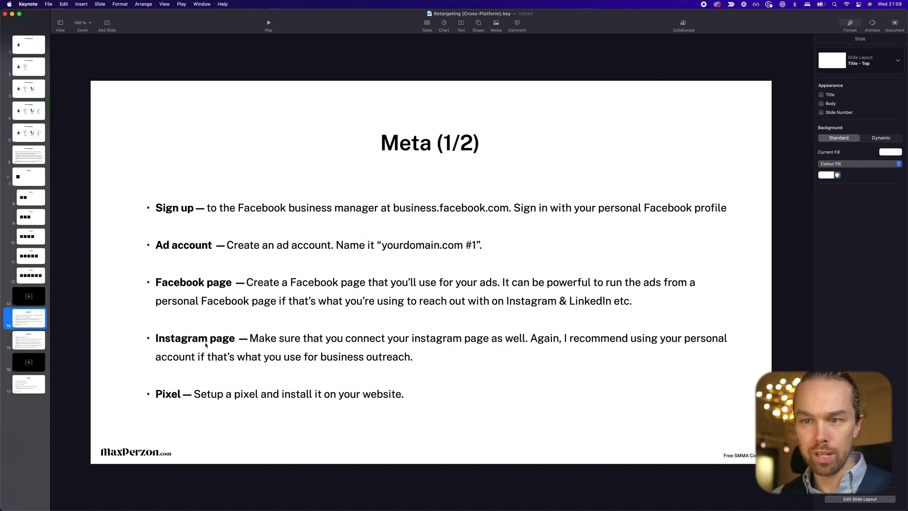
pyautogui.press('Down')
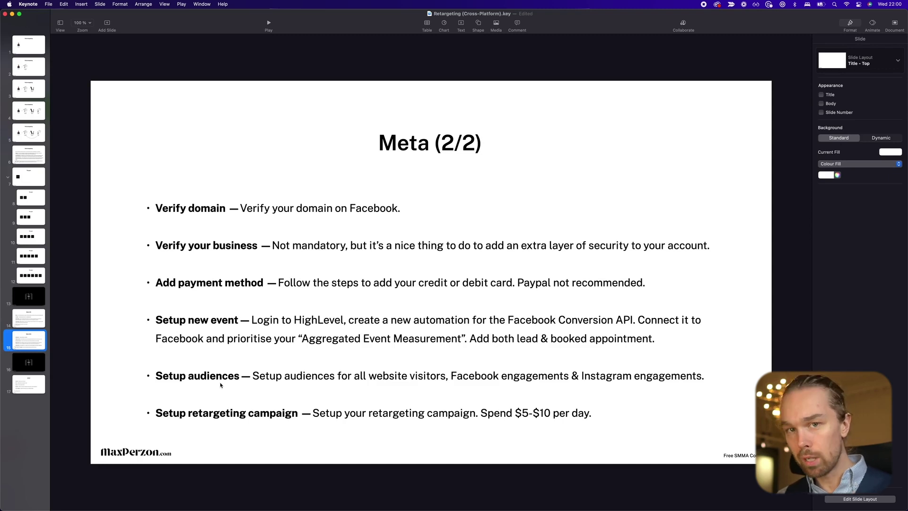
pyautogui.press('super+Tab')
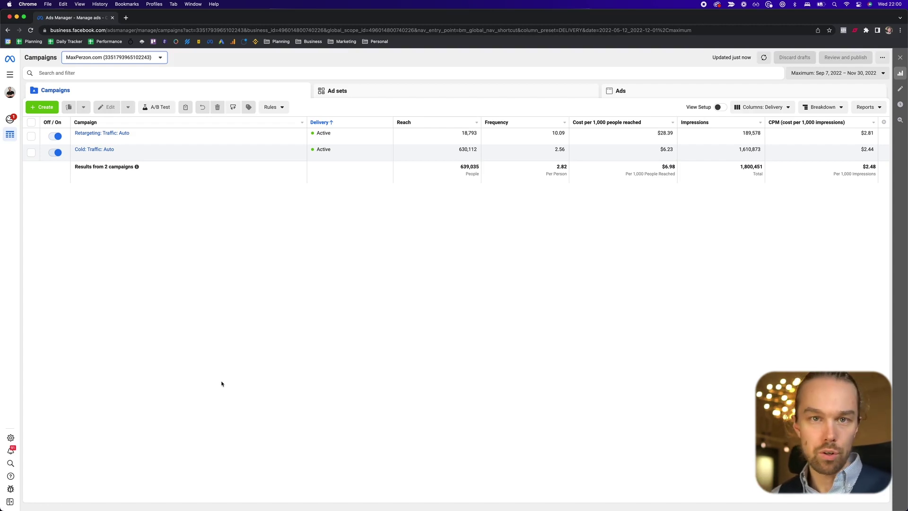
# - Create a Leads-objective campaign draft named 'Warm Retargeting: Conversions: Auto'
pyautogui.click(49, 111)
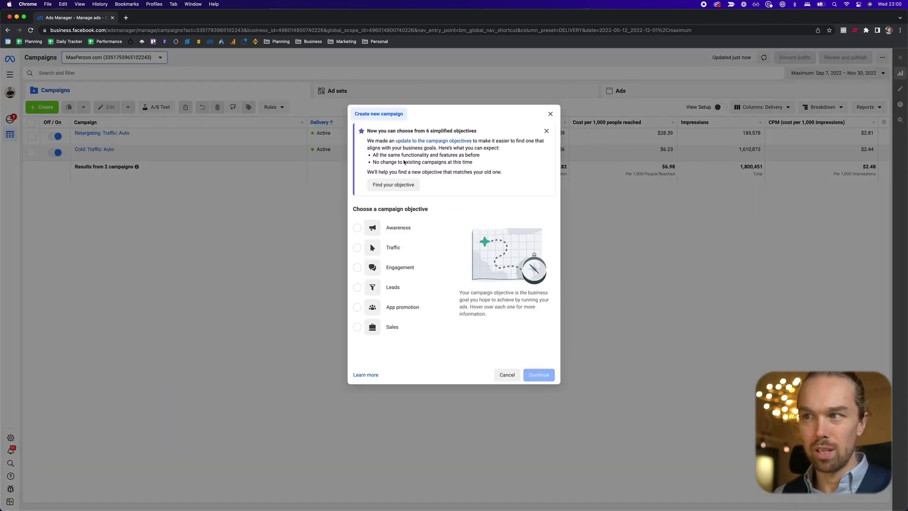
pyautogui.click(393, 287)
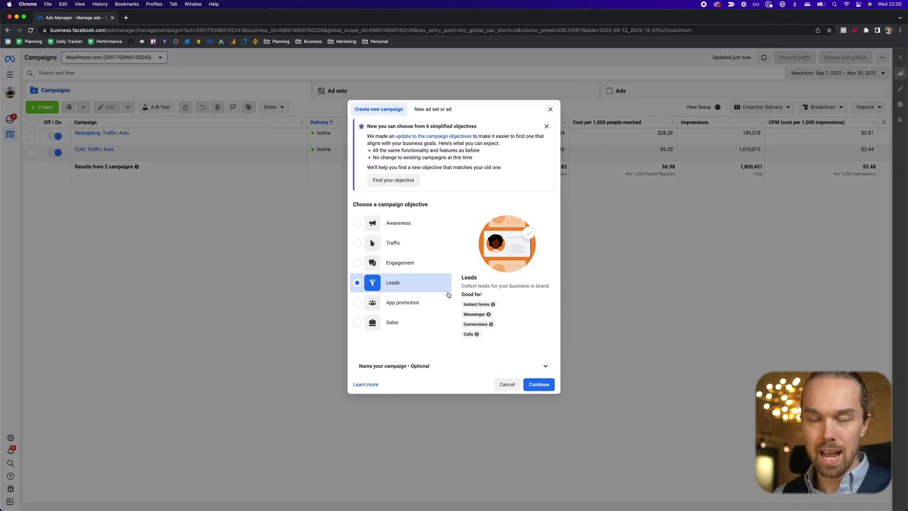
pyautogui.click(544, 383)
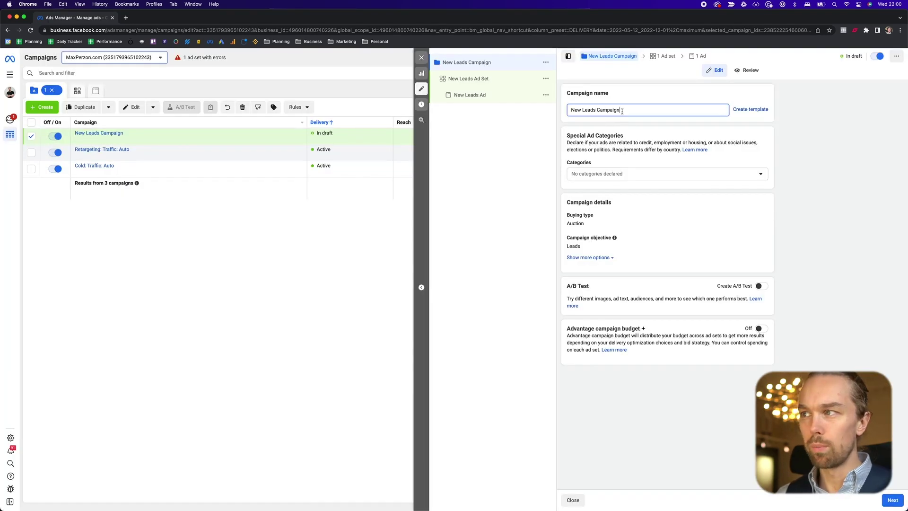
pyautogui.tripleClick(622, 111)
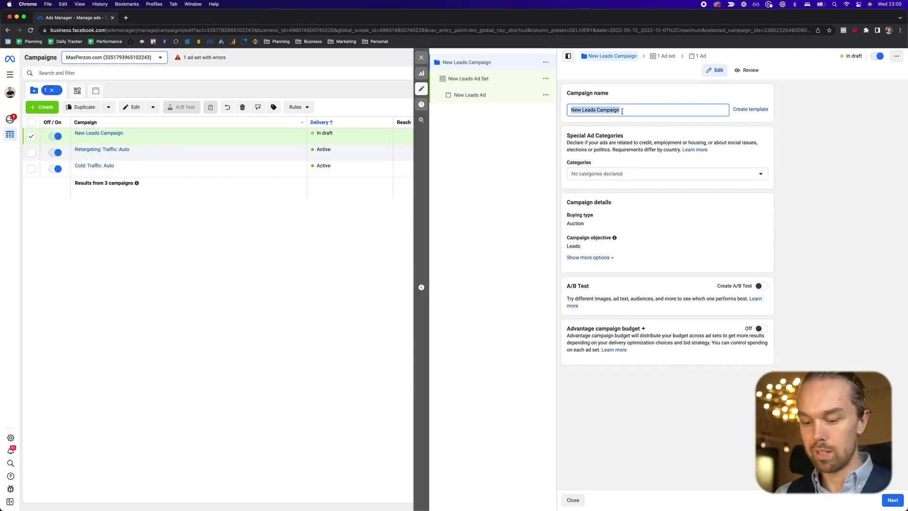
pyautogui.write('Warm Retargeting: Conver')
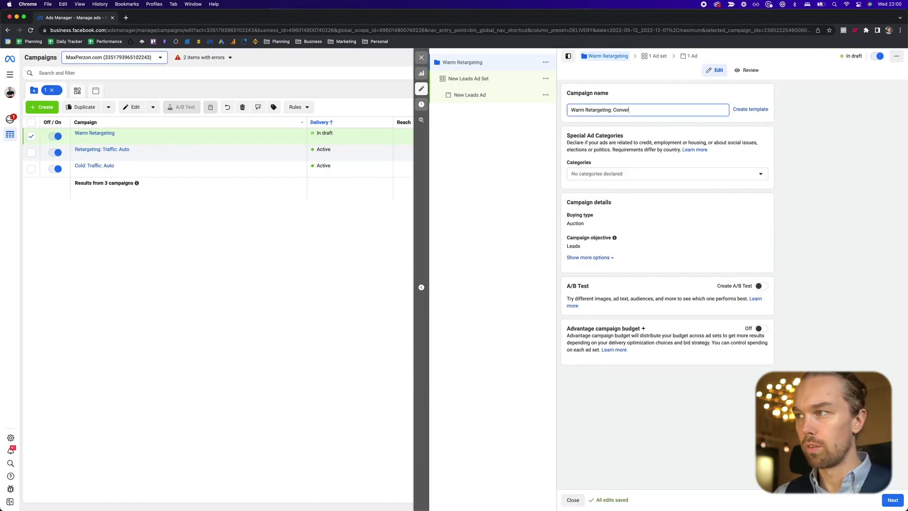
pyautogui.write('sions: Auto')
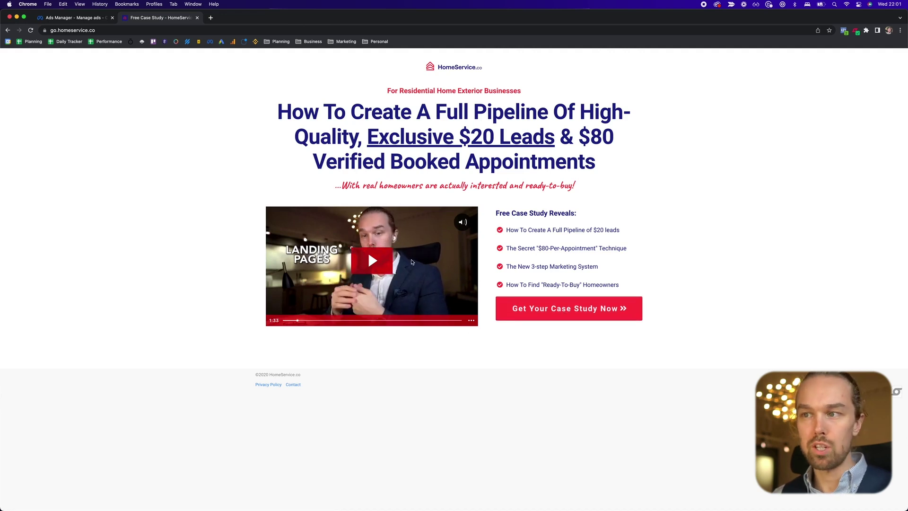
# - Step from the HomeService.co case-study page through the video page to the booking contact form
pyautogui.click(577, 311)
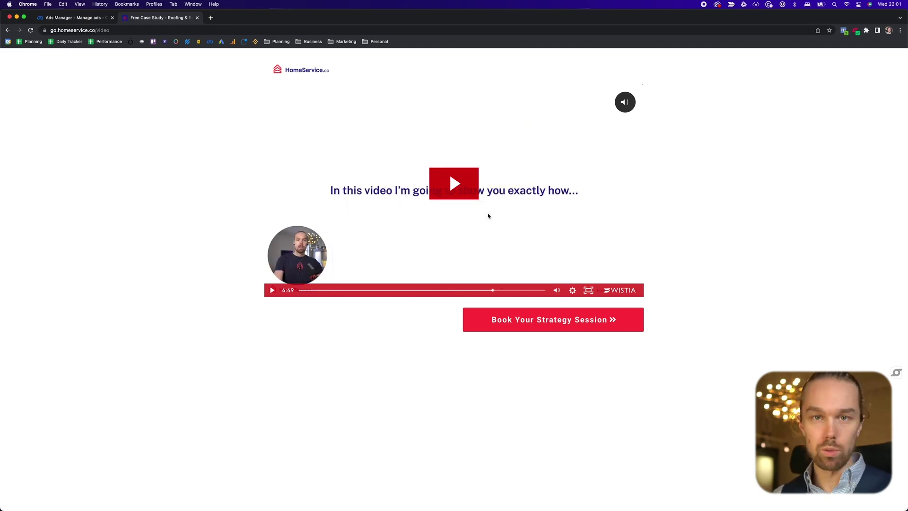
pyautogui.click(542, 323)
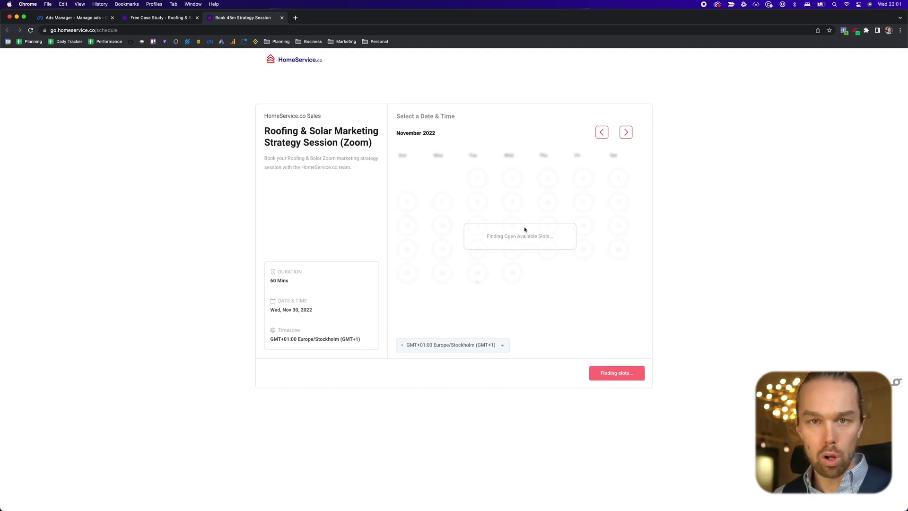
pyautogui.click(614, 373)
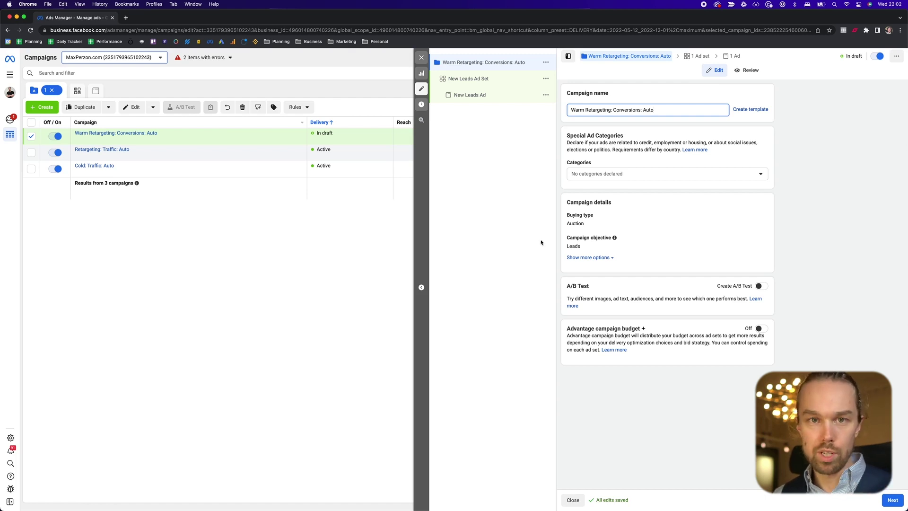
# - Close the campaign editor and open New Leads Ad Set from the Ad sets tab for editing
pyautogui.doubleClick(627, 110)
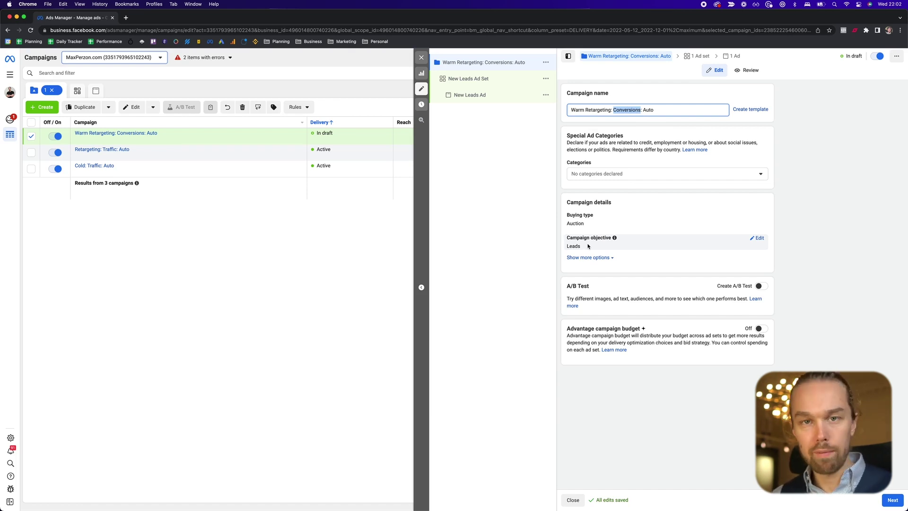
pyautogui.press('Escape')
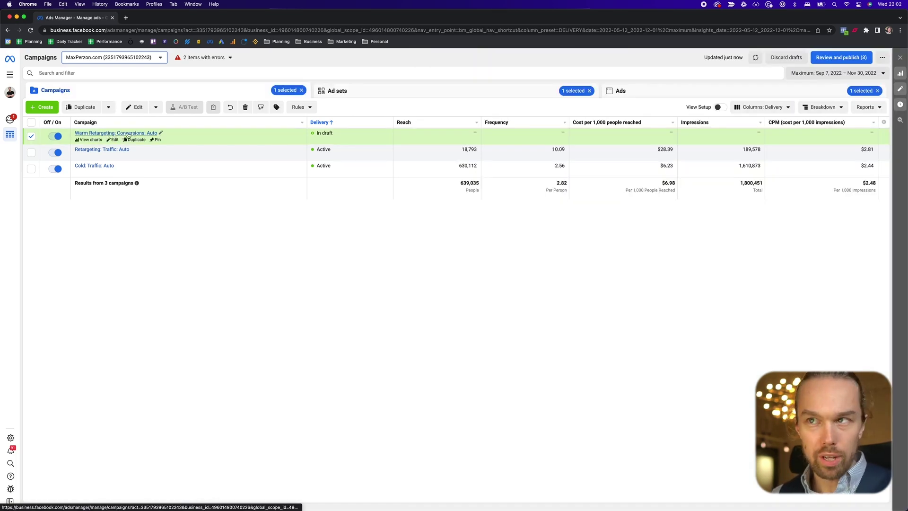
pyautogui.click(336, 93)
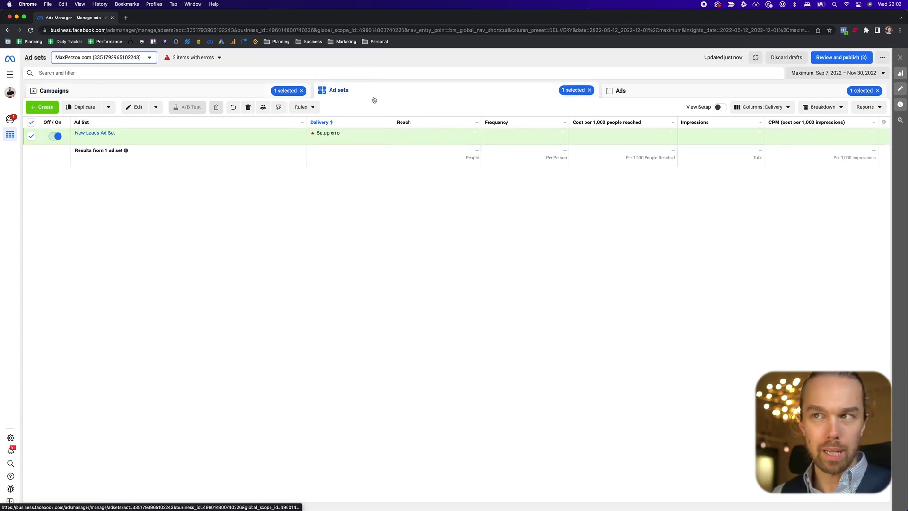
pyautogui.click(113, 132)
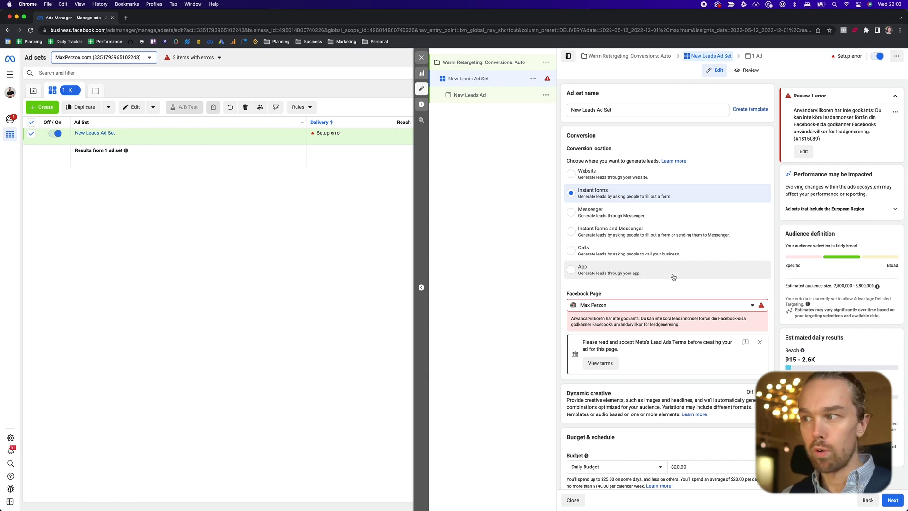
# - Switch the ad set to Website leads with Lead as the conversion event
pyautogui.click(612, 175)
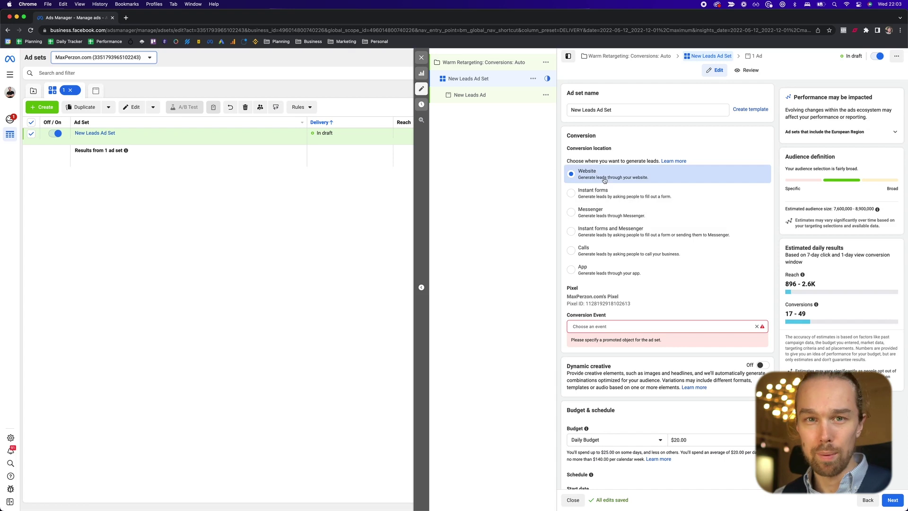
pyautogui.click(617, 326)
pyautogui.click(614, 349)
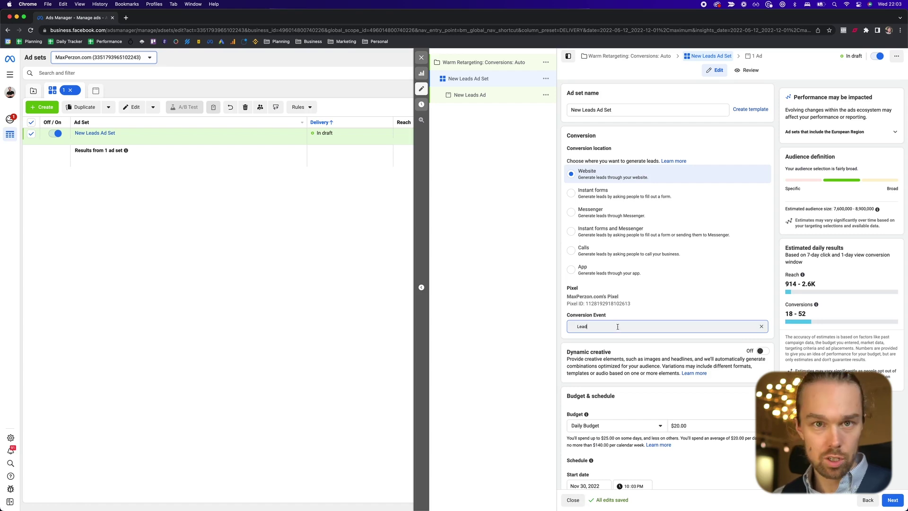
# - Set the ad set's daily budget to $10.00
pyautogui.scroll(-1, 620, 324)
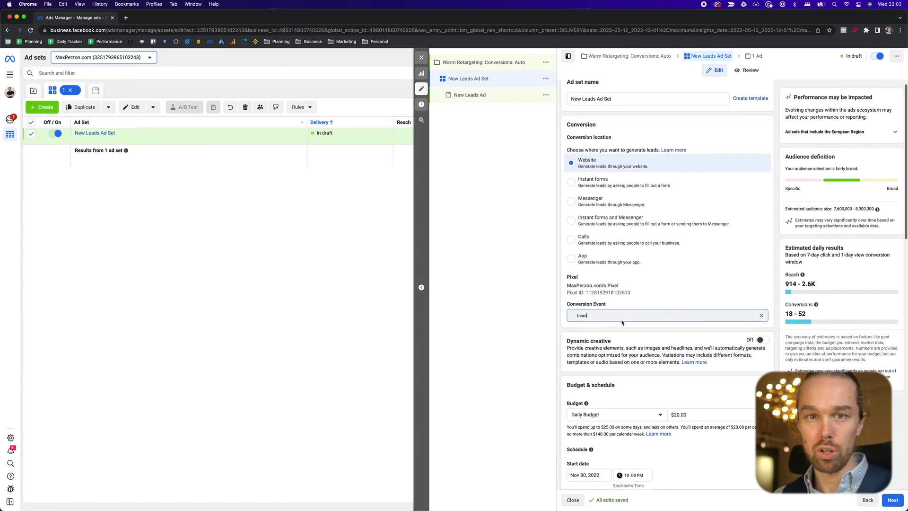
pyautogui.scroll(-5, 622, 322)
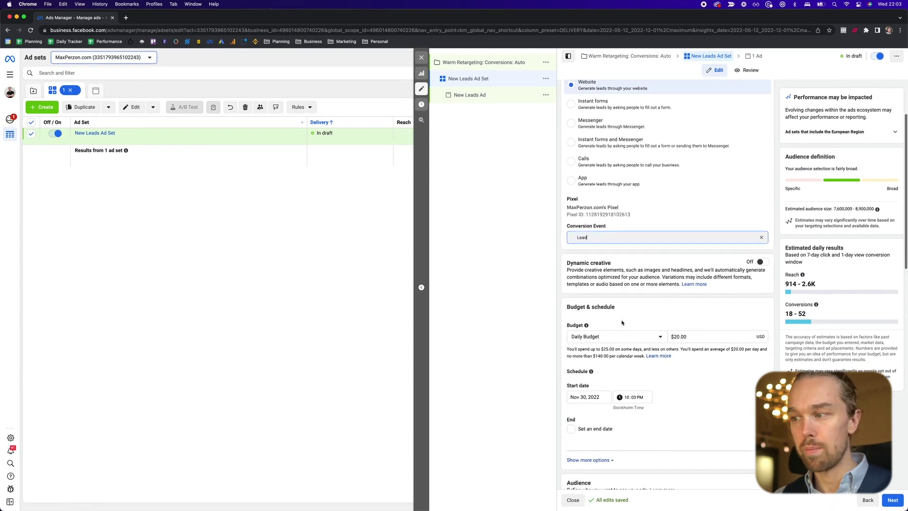
pyautogui.click(698, 330)
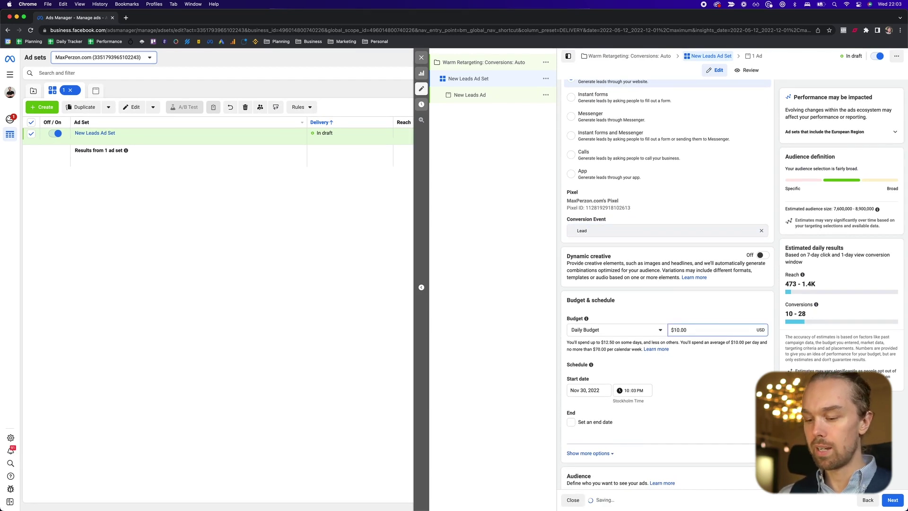
pyautogui.write('5')
pyautogui.press('BackSpace')
pyautogui.write('10')
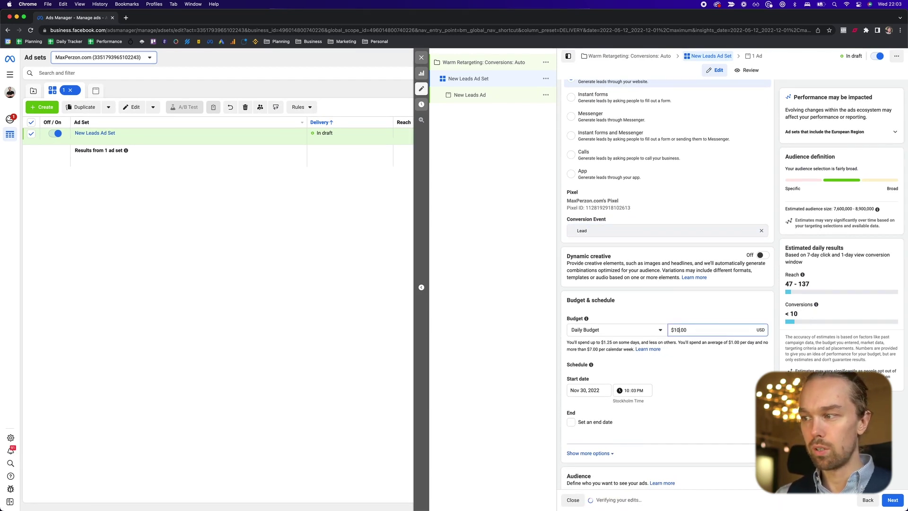
pyautogui.scroll(-10, 659, 296)
pyautogui.scroll(-4, 659, 296)
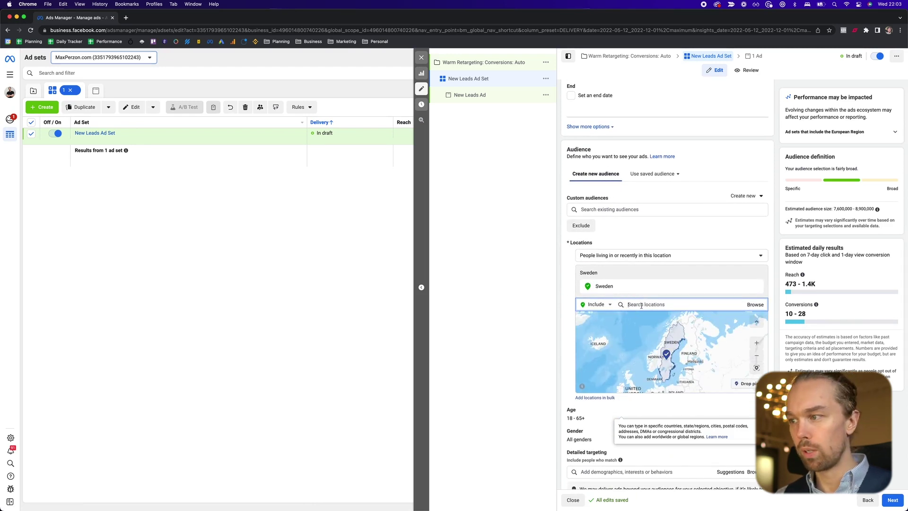
# - Replace Sweden with the United States as the ad set's target location
pyautogui.write('unite')
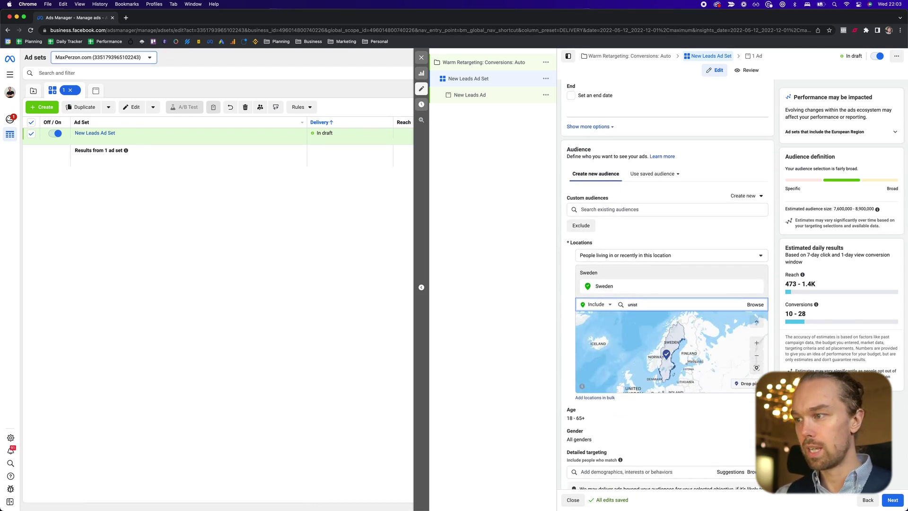
pyautogui.press('Return')
pyautogui.click(757, 288)
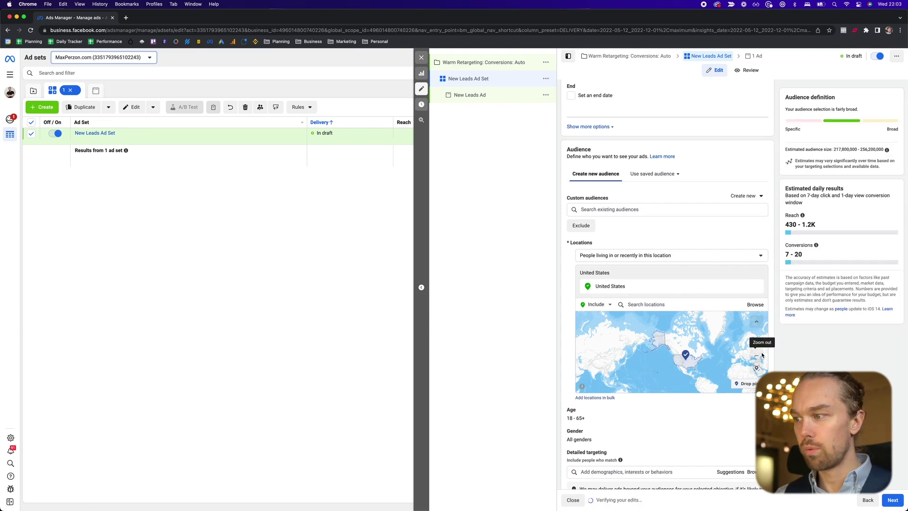
pyautogui.scroll(-2, 815, 359)
pyautogui.scroll(-3, 815, 359)
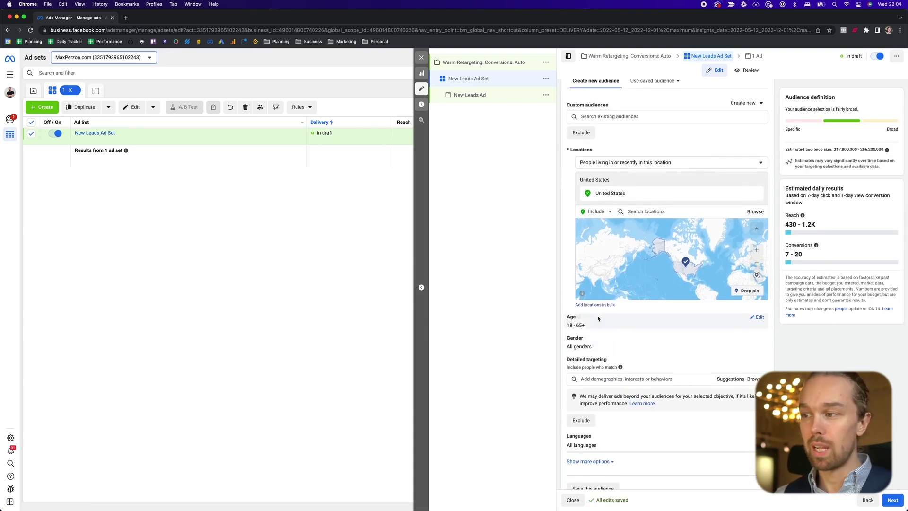
pyautogui.moveTo(598, 331)
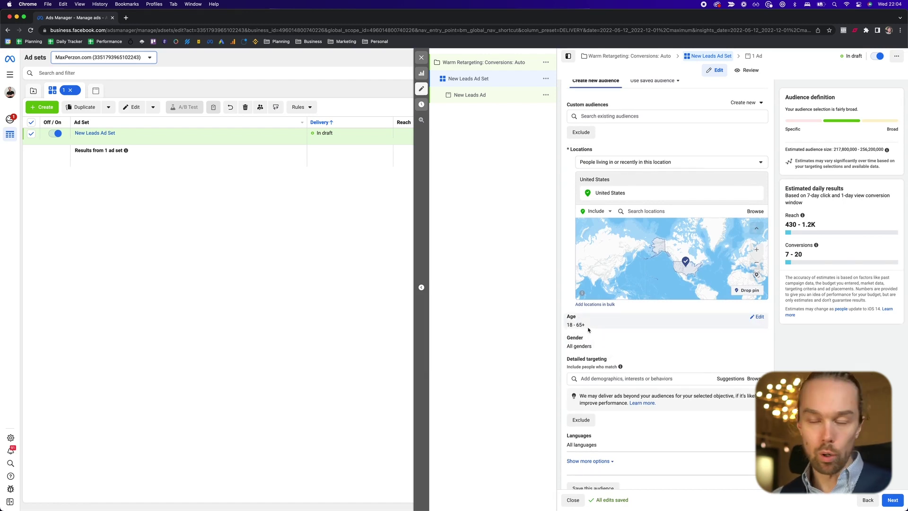
pyautogui.scroll(-5, 590, 332)
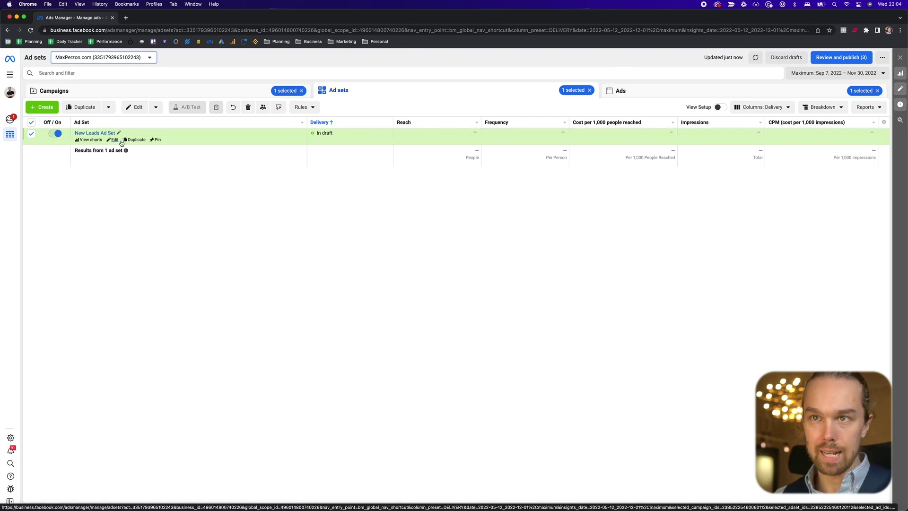
# - Rename the ad set to 'V.1 Warm Retargeting [11-30-22]', save the draft and show the Ads list
pyautogui.click(119, 133)
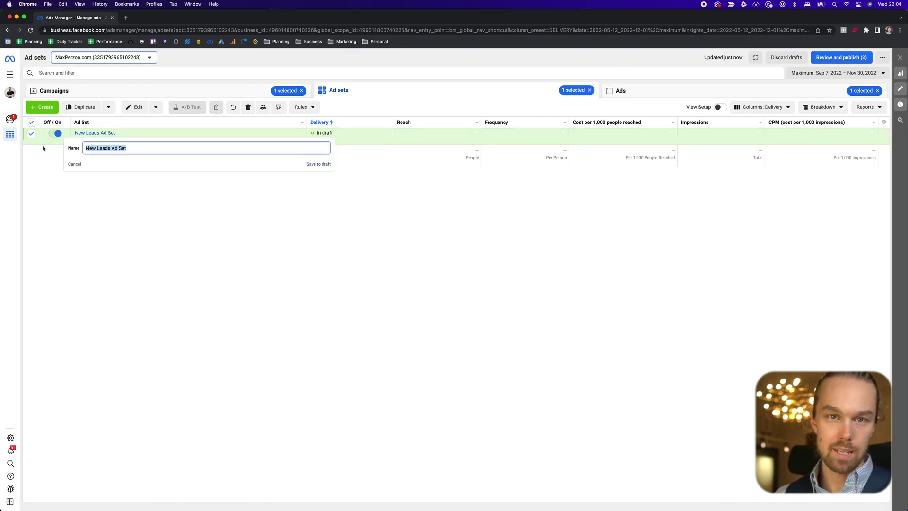
pyautogui.write('V.1 Warm ')
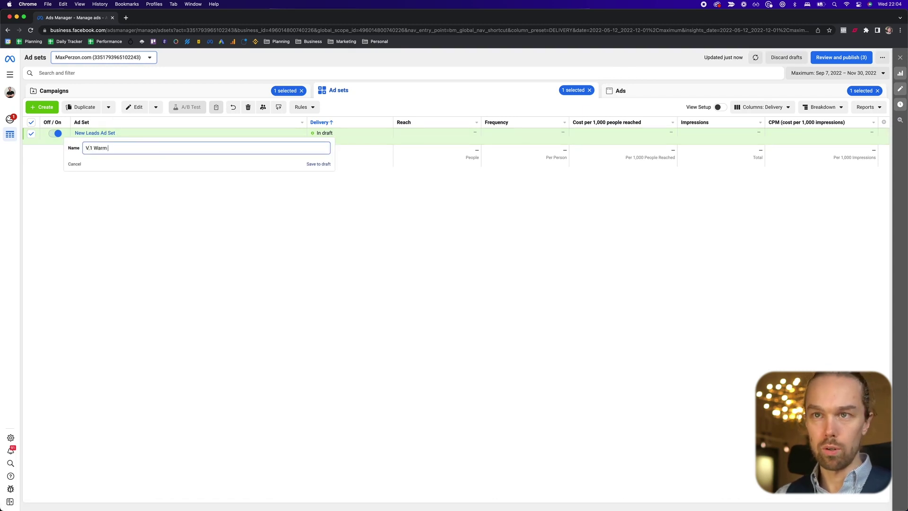
pyautogui.write('Retargeting [')
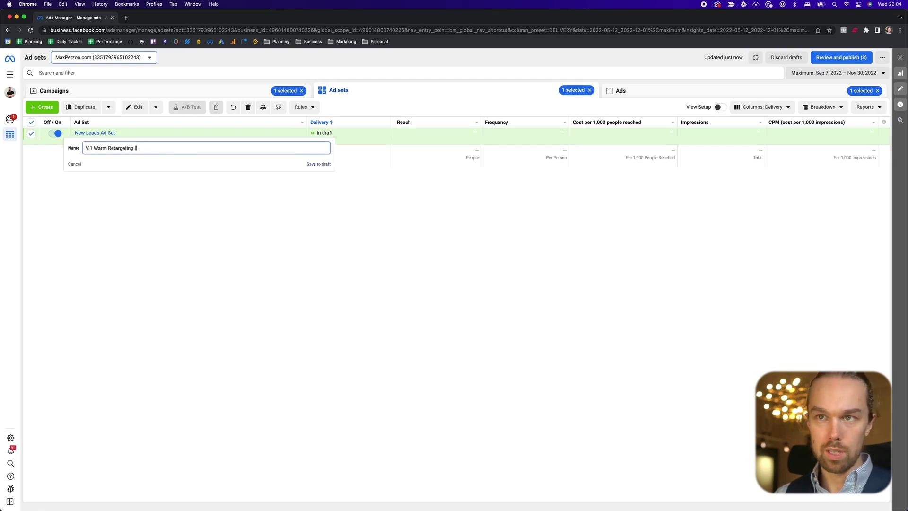
pyautogui.write('11-30-22]')
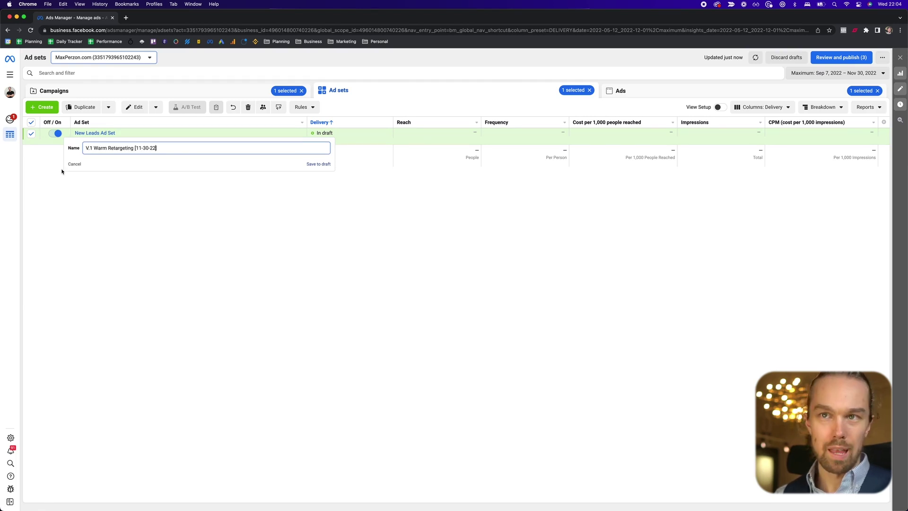
pyautogui.moveTo(93, 149); pyautogui.dragTo(173, 145)
pyautogui.click(318, 164)
pyautogui.click(96, 134)
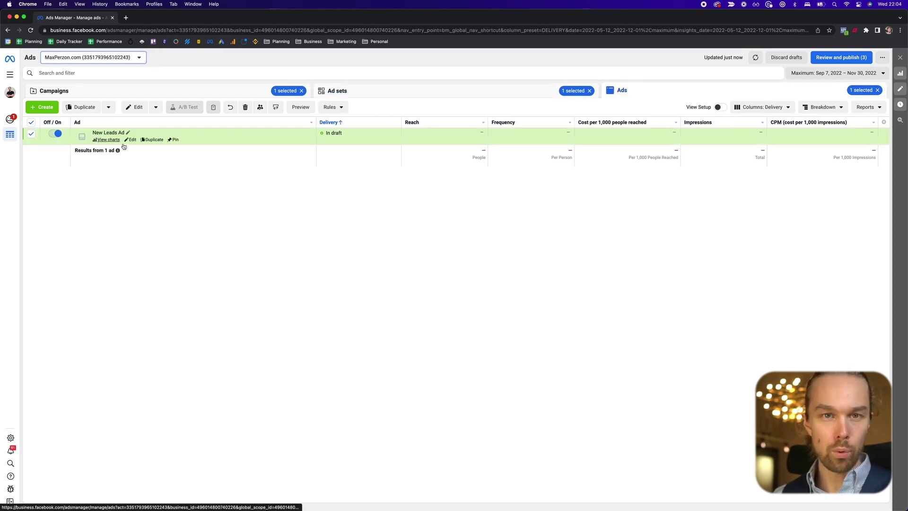
# - In New Leads Ad, turn on Ad preview and enter headline 'This is the headline' and body 'This is the body copy text'
pyautogui.click(131, 140)
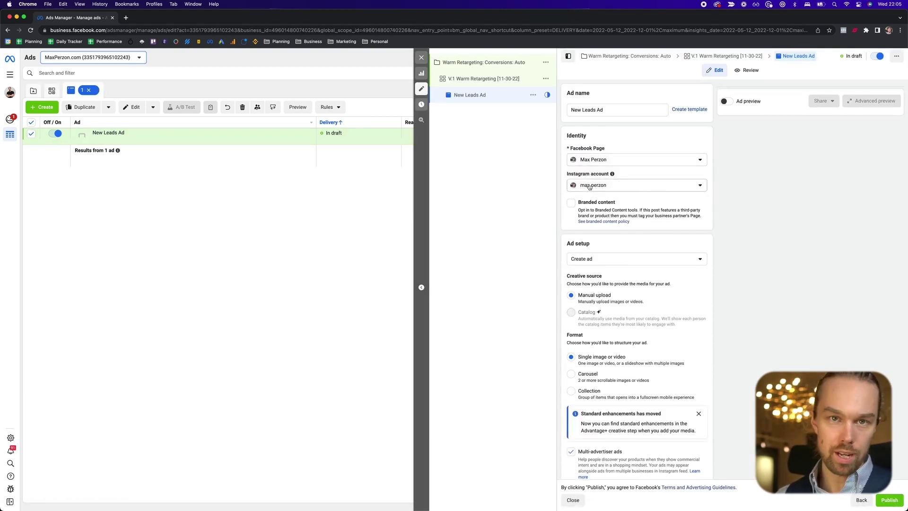
pyautogui.scroll(-7, 595, 213)
pyautogui.click(596, 242)
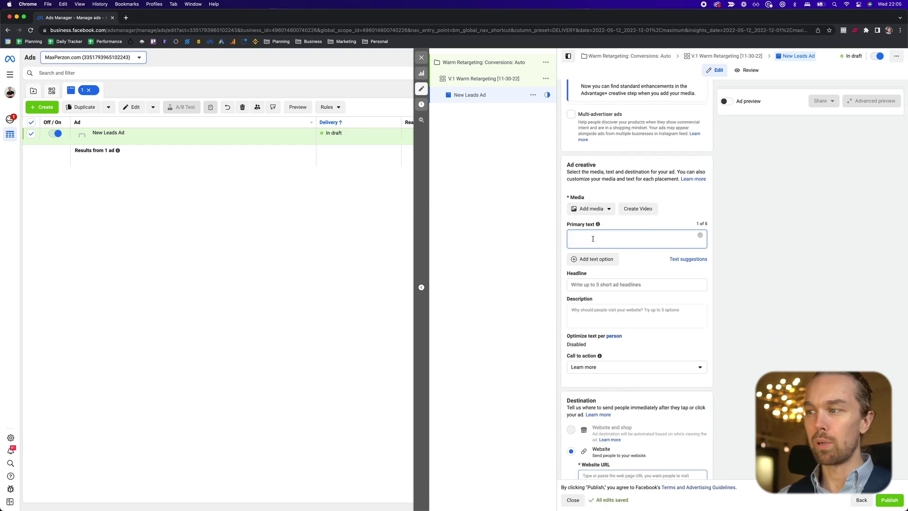
pyautogui.click(595, 285)
pyautogui.click(604, 335)
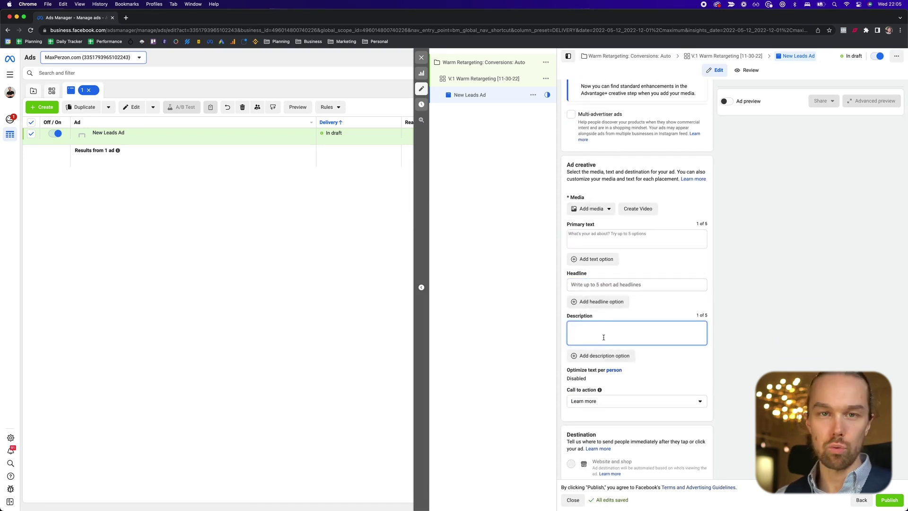
pyautogui.click(727, 101)
pyautogui.click(615, 285)
pyautogui.write('This is the headline')
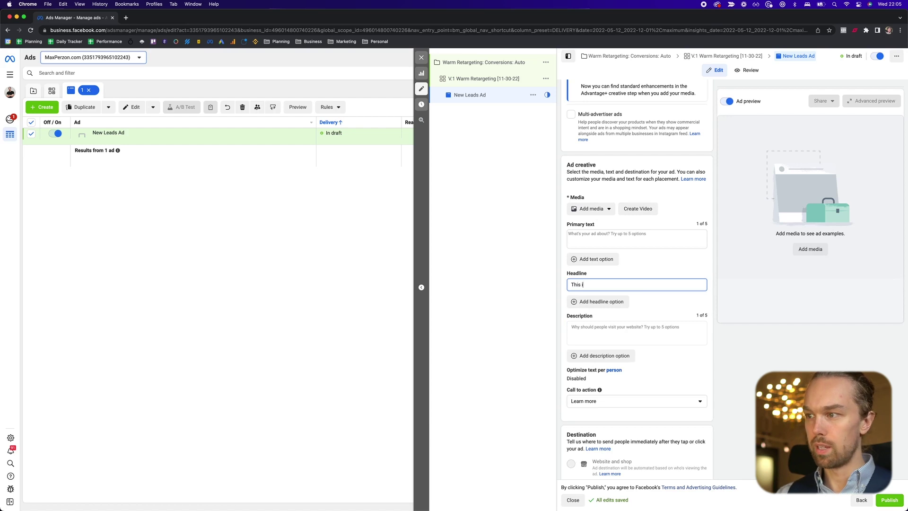
pyautogui.click(615, 239)
pyautogui.write('This is the')
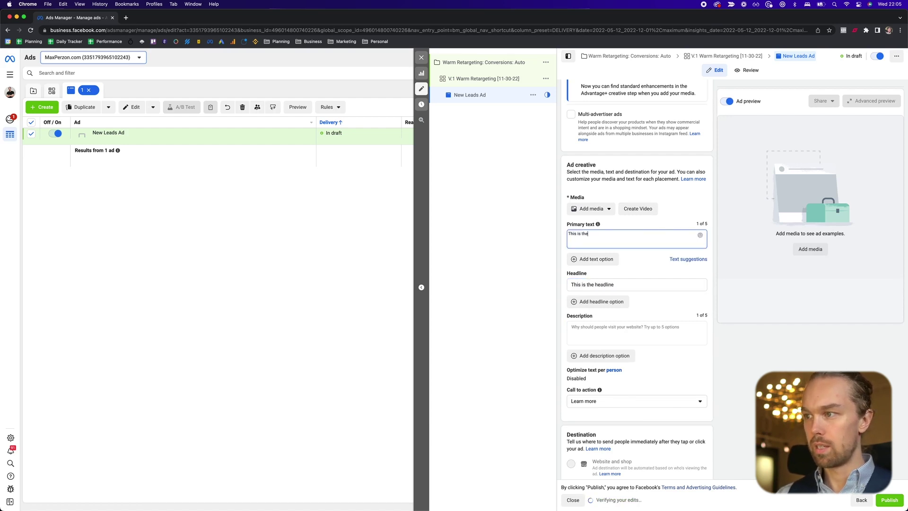
pyautogui.write(' body copy text')
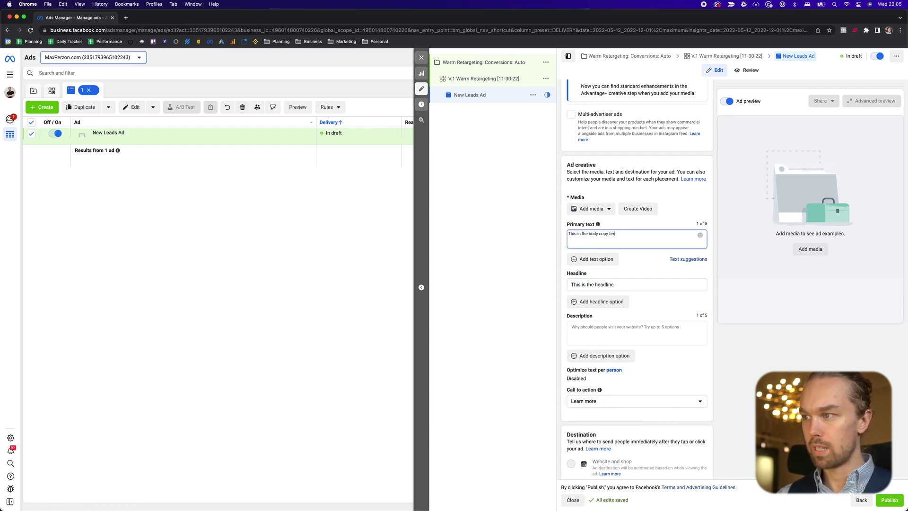
pyautogui.scroll(-3, 603, 398)
pyautogui.click(603, 398)
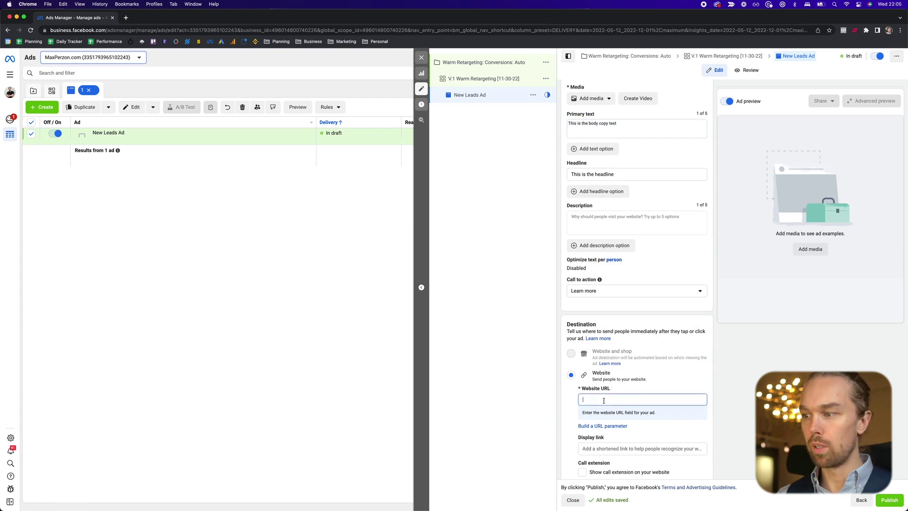
pyautogui.write('https://go.homeservice.co/')
pyautogui.scroll(-2, 633, 364)
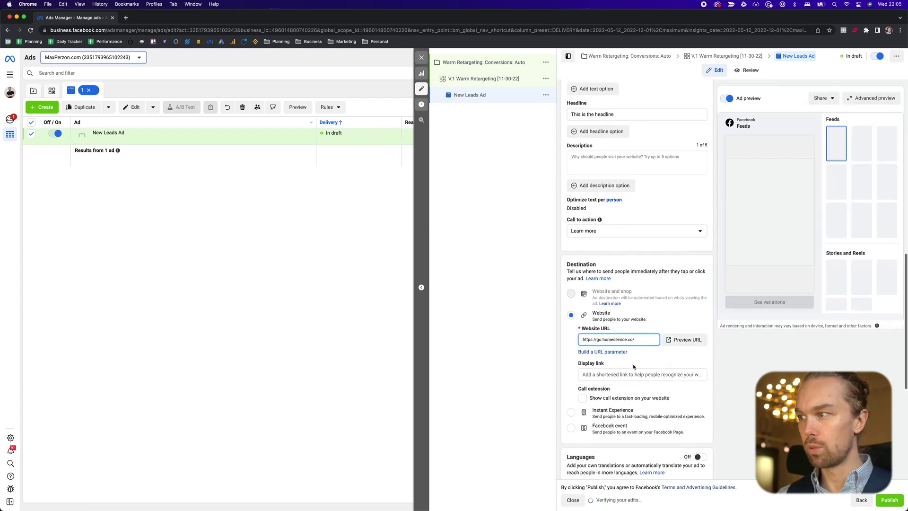
pyautogui.scroll(3, 633, 364)
pyautogui.click(592, 165)
# - Add the first 3840 × 2160 Account library video and accept the default crop and optimization
pyautogui.click(592, 192)
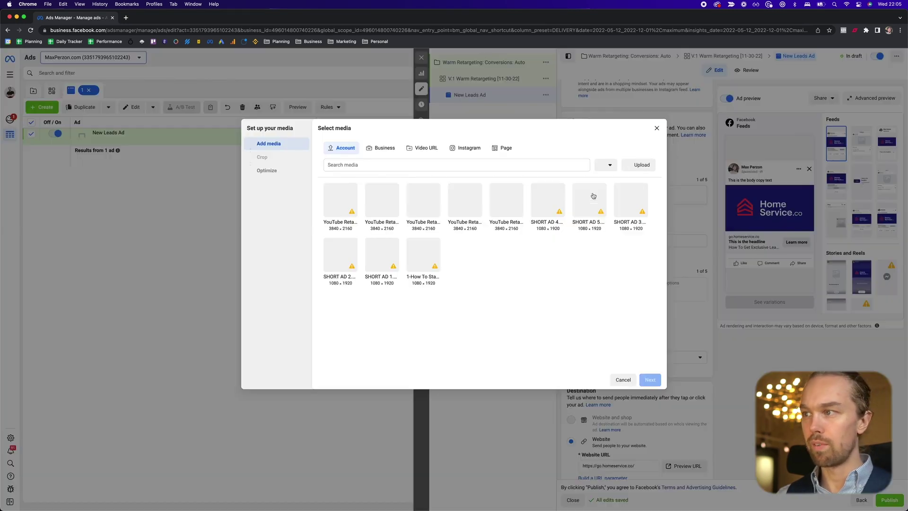
pyautogui.click(354, 207)
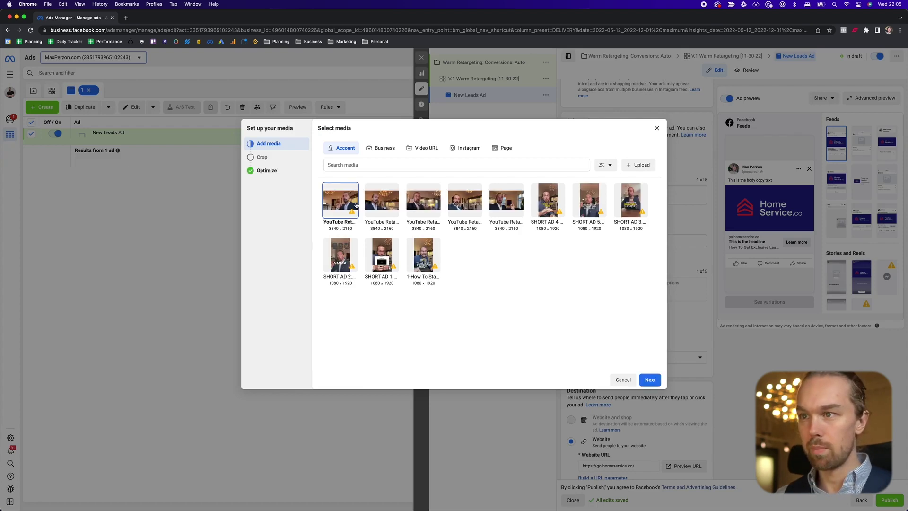
pyautogui.click(651, 379)
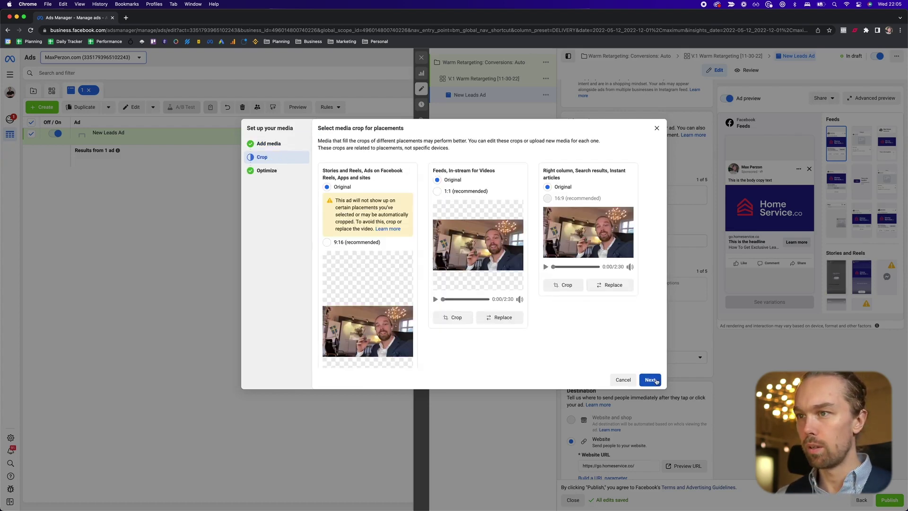
pyautogui.click(651, 380)
pyautogui.click(651, 379)
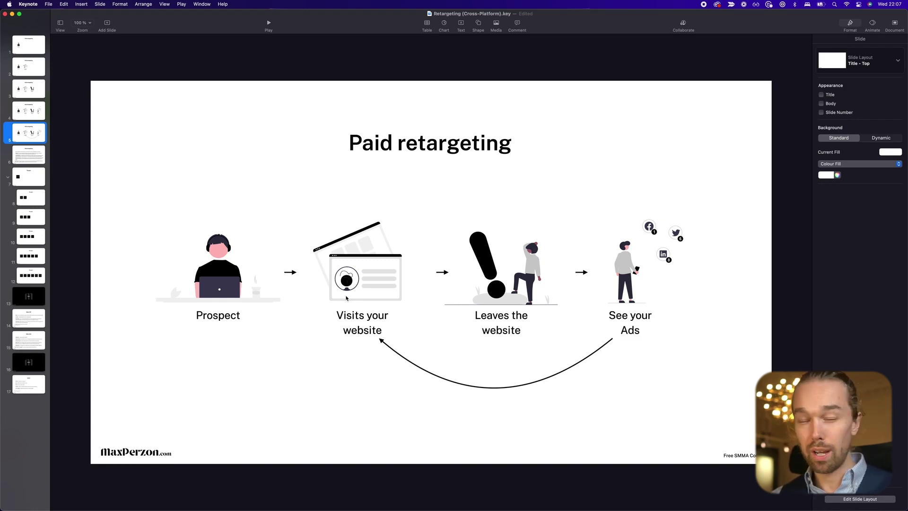
# - Go to the Adroll slide and start the Keynote slideshow
pyautogui.click(32, 303)
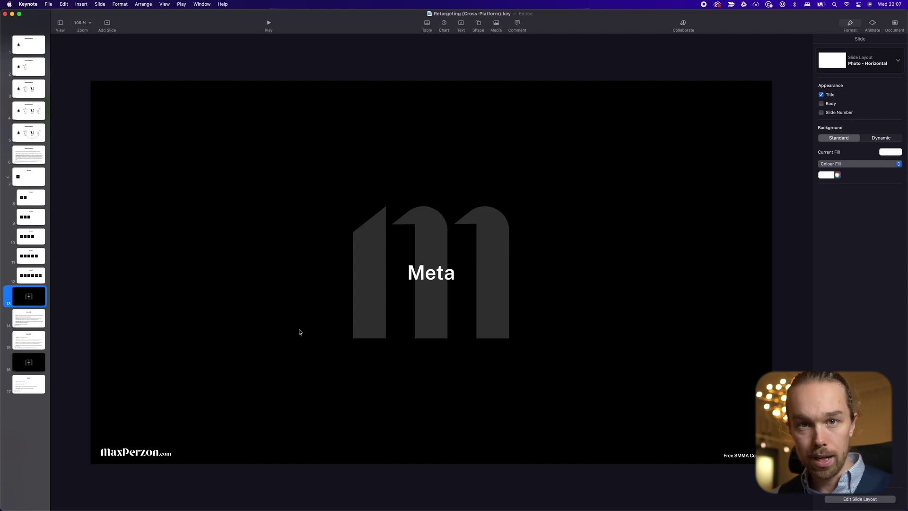
pyautogui.press('Down')
pyautogui.press('Down')
pyautogui.press('Down')
pyautogui.click(269, 24)
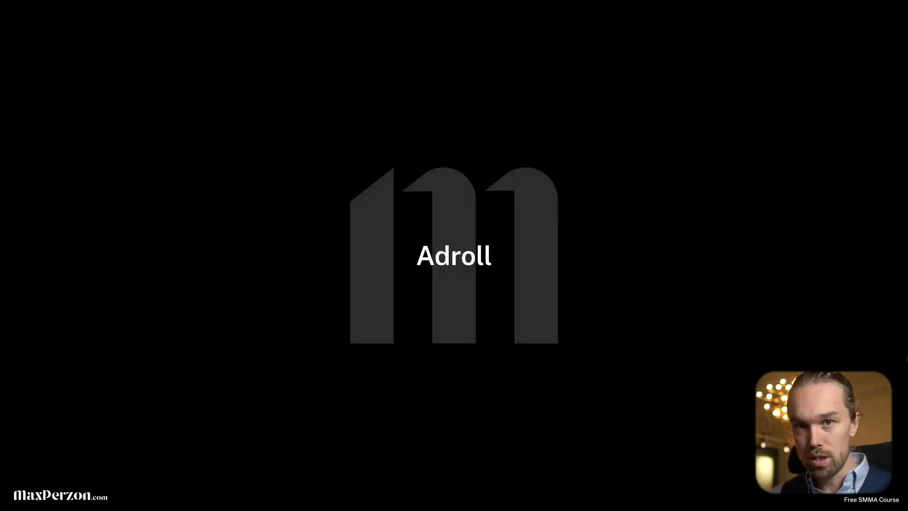
# - Reveal the Pixel installation, Payment setup and Design ads steps, then exit the slideshow
pyautogui.press('Right')
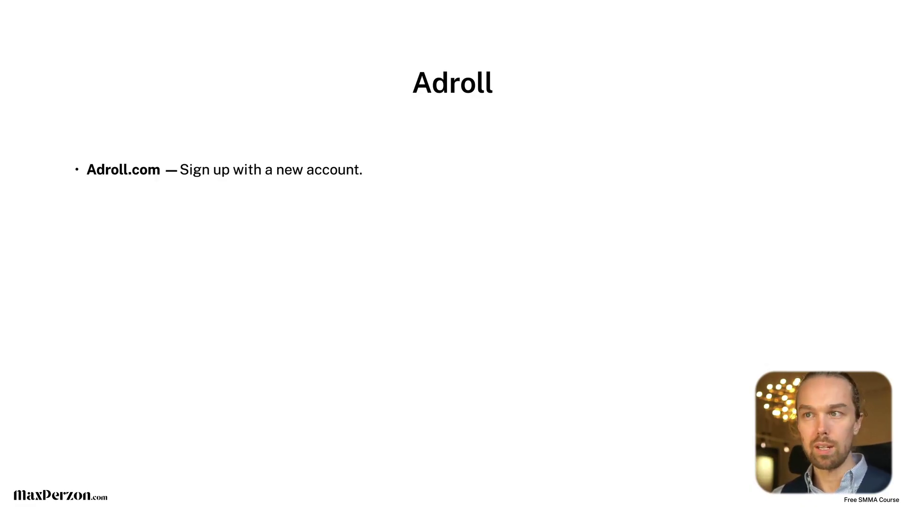
pyautogui.press('Right')
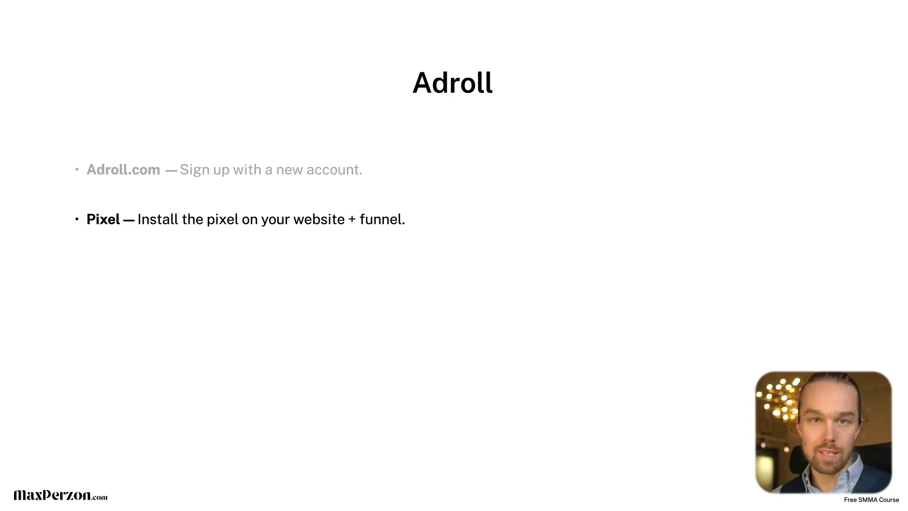
pyautogui.press('Right')
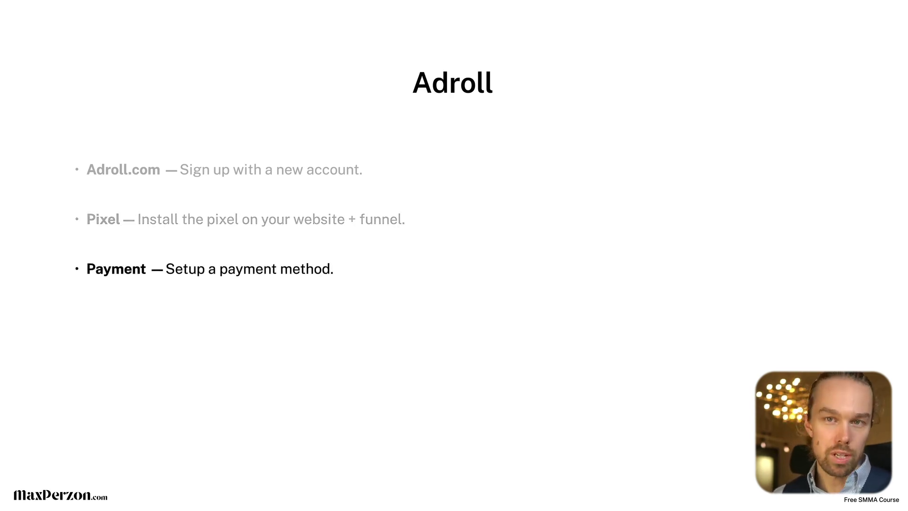
pyautogui.press('Right')
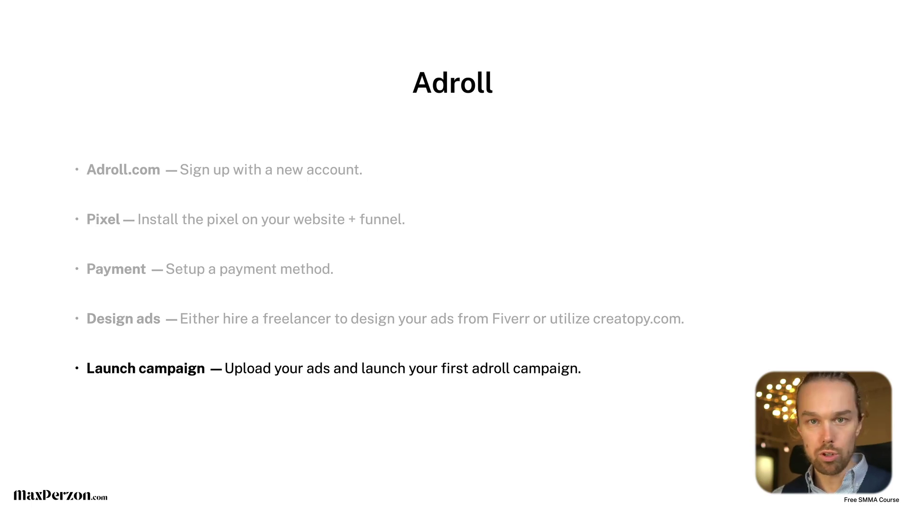
pyautogui.press('Escape')
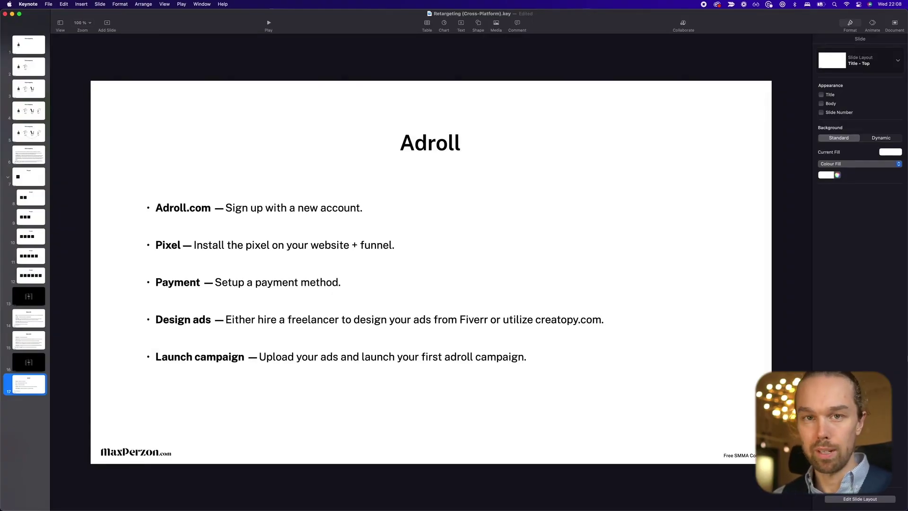
pyautogui.press('super+Tab')
pyautogui.press('super+Tab')
# - Load adroll.com, glance at Google Ads in a private window, then start AdRoll's pay-as-you-go Ads plan sign-up
pyautogui.write('adroll.com')
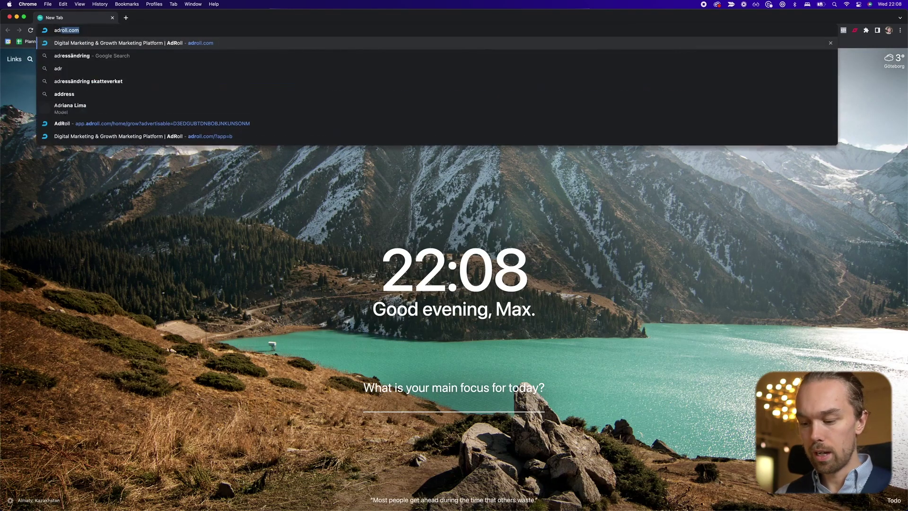
pyautogui.press('Return')
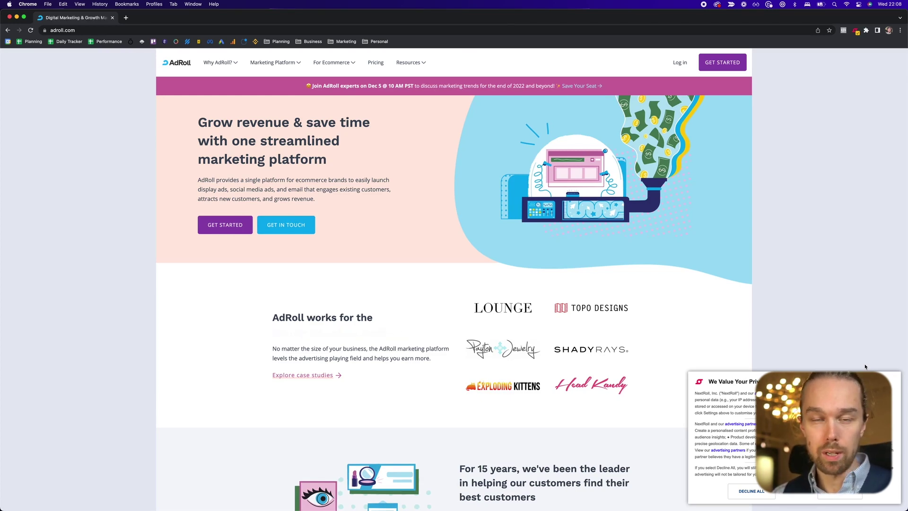
pyautogui.press('super+shift+n')
pyautogui.write('ads.g')
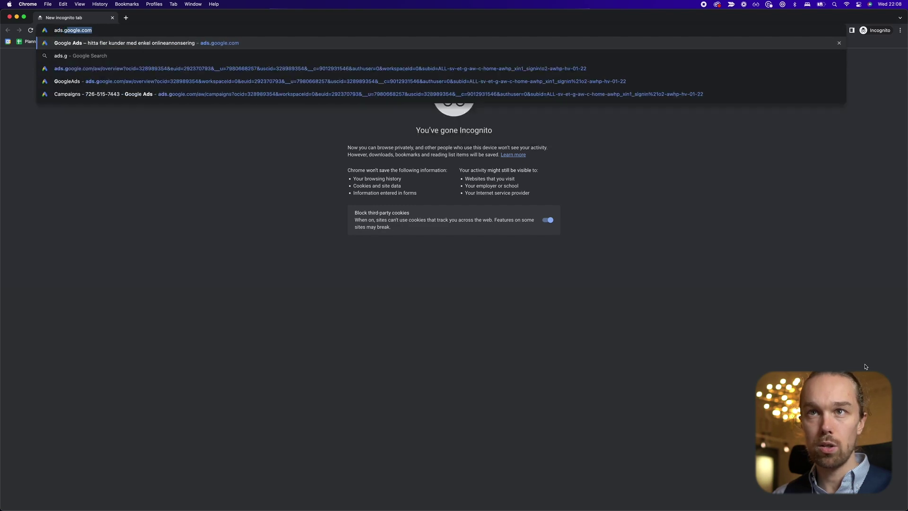
pyautogui.press('Return')
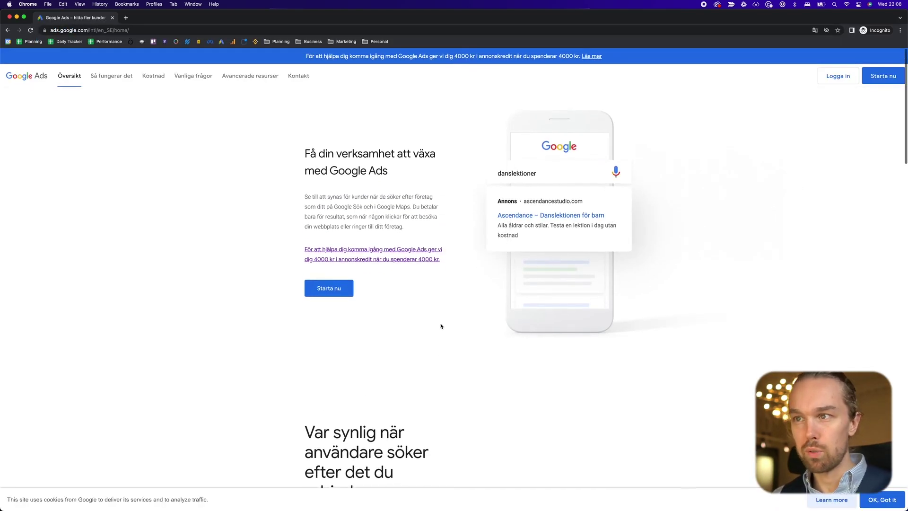
pyautogui.press('super+w')
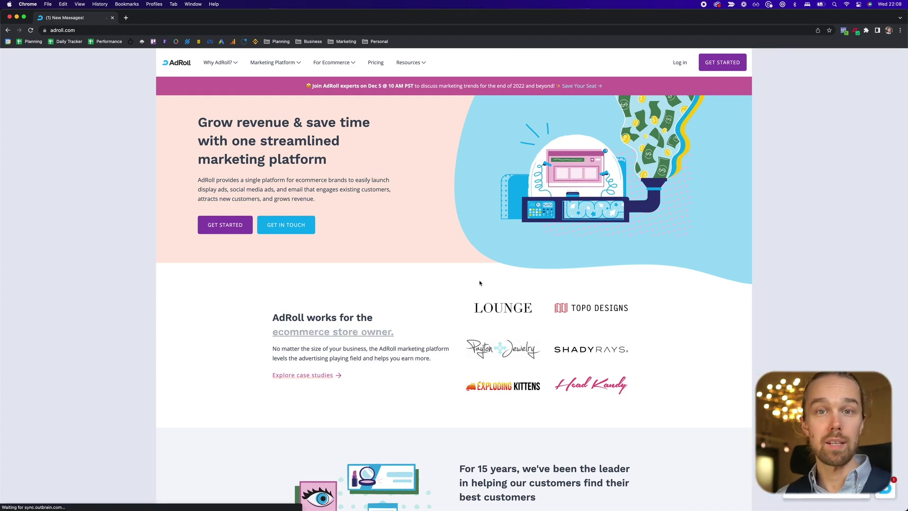
pyautogui.click(713, 65)
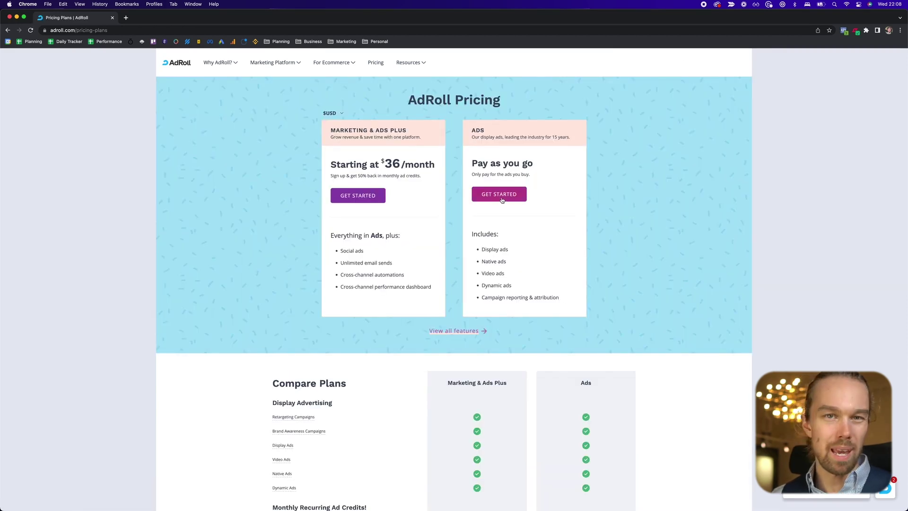
pyautogui.click(502, 199)
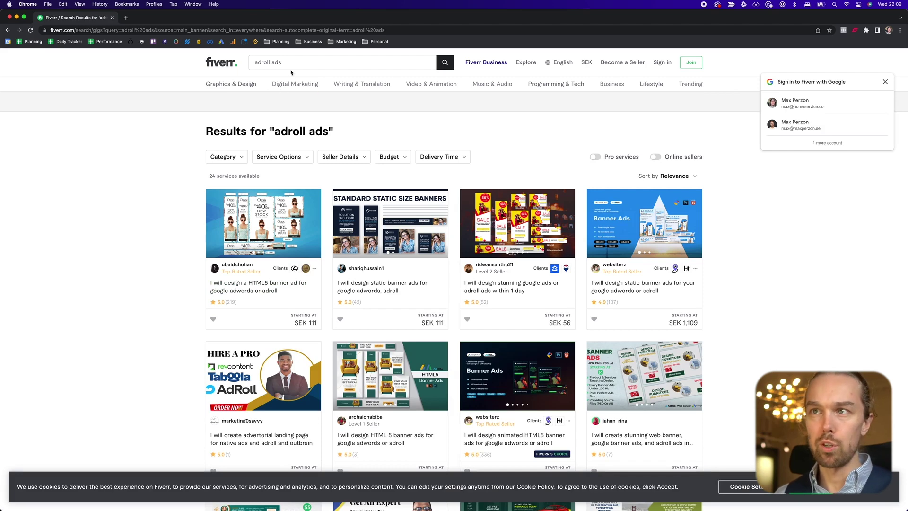
# - Search Fiverr for 'adroll ads' and open the animated HTML5 banner ads gig
pyautogui.click(243, 63)
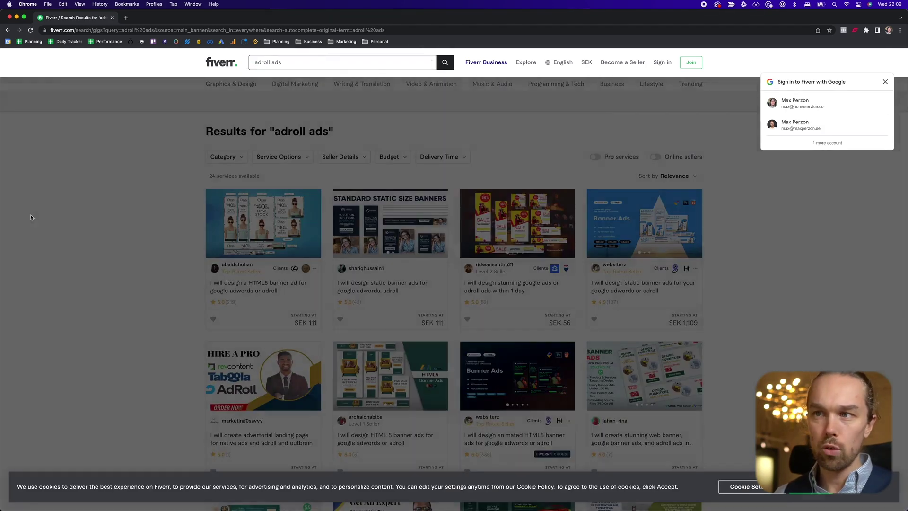
pyautogui.click(148, 235)
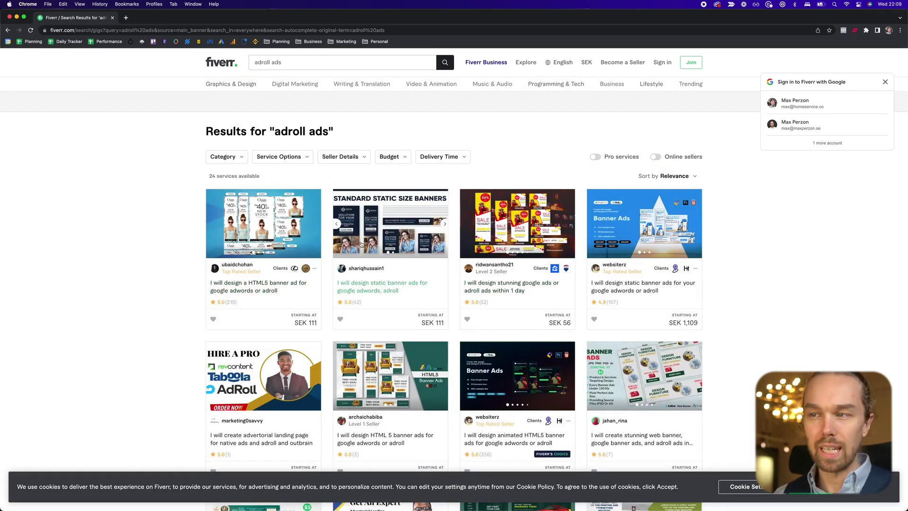
pyautogui.scroll(-2, 408, 286)
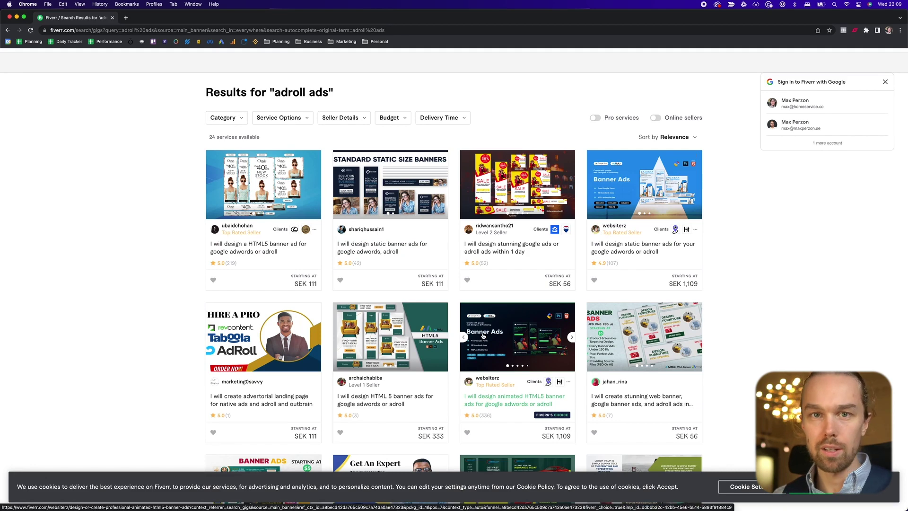
pyautogui.click(519, 355)
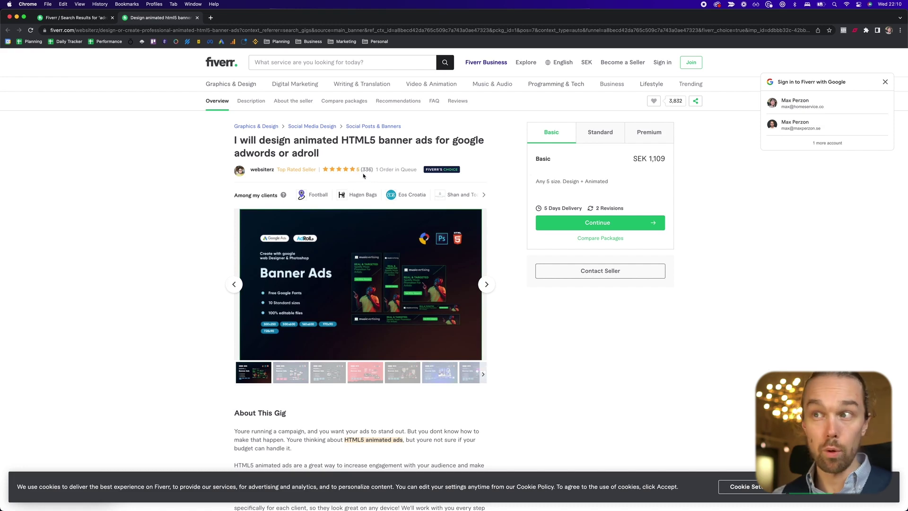
# - Browse the gig's sample banners and note the Basic package price of SEK 1,109
pyautogui.click(487, 285)
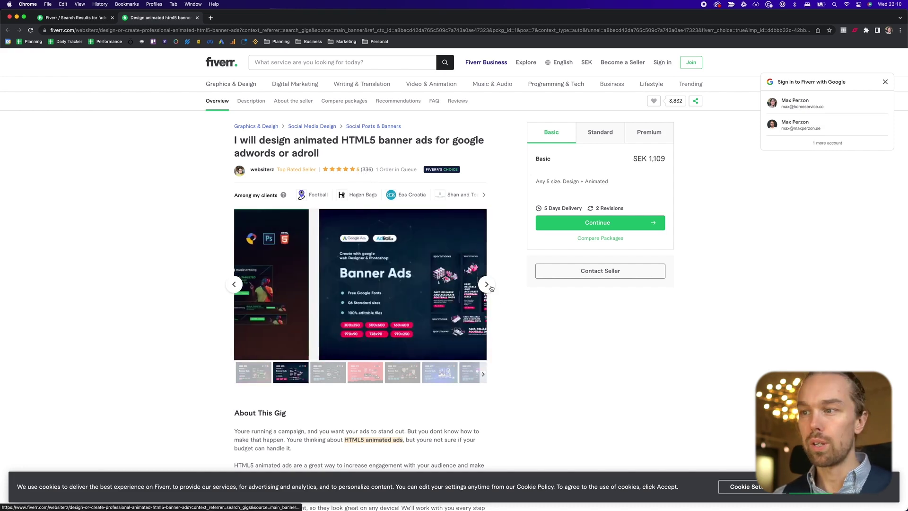
pyautogui.click(487, 285)
pyautogui.click(487, 285)
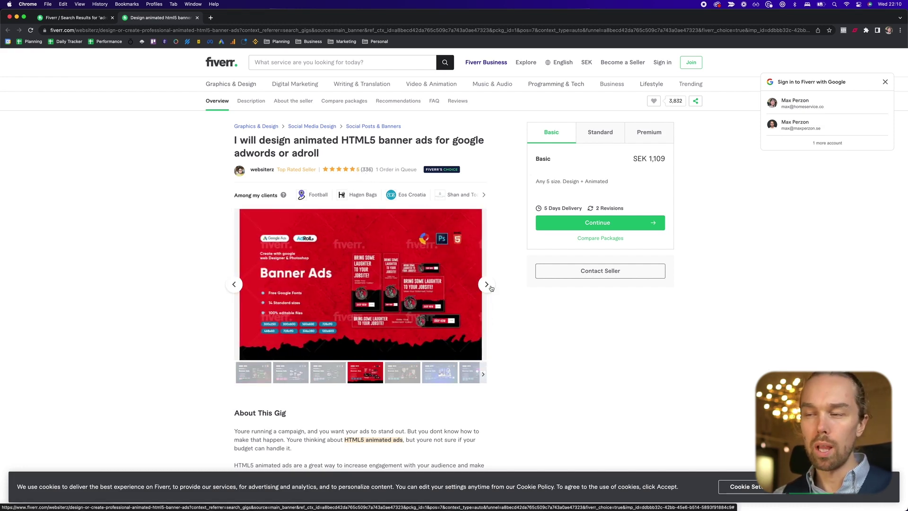
pyautogui.click(487, 285)
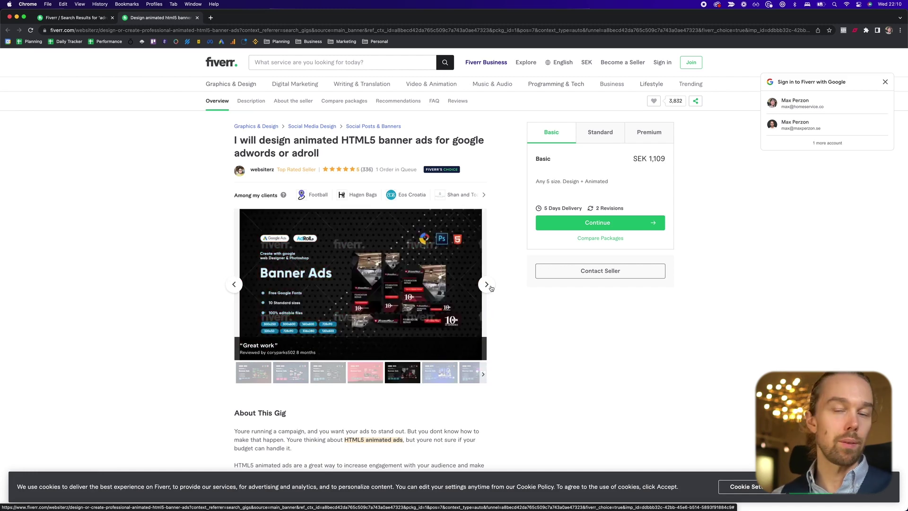
pyautogui.click(490, 287)
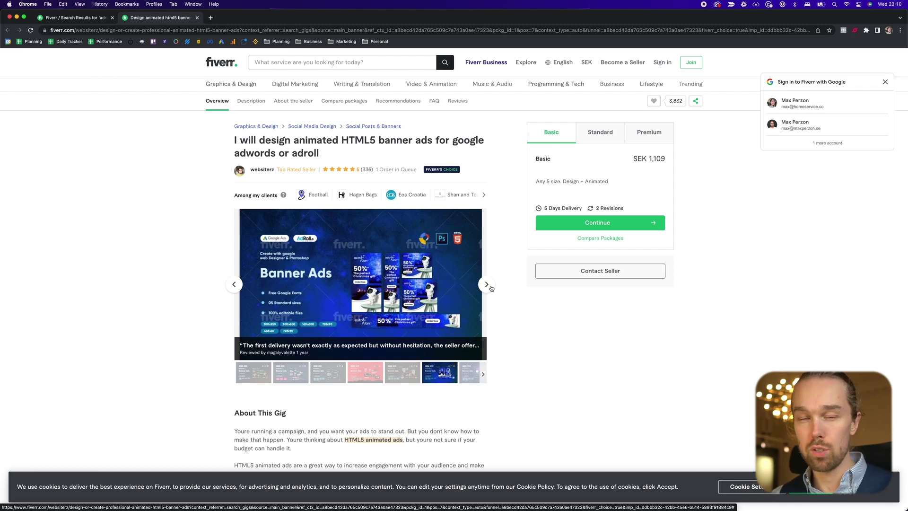
pyautogui.click(487, 284)
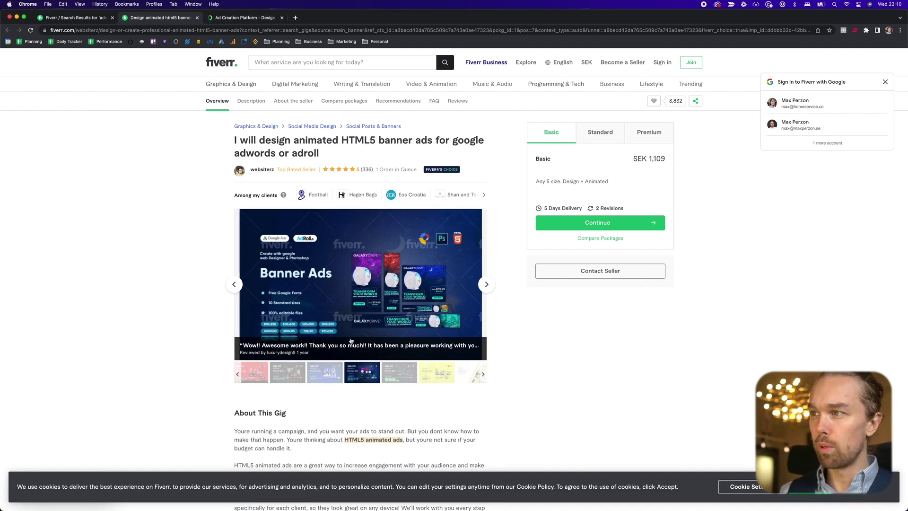
pyautogui.moveTo(649, 159); pyautogui.dragTo(667, 162)
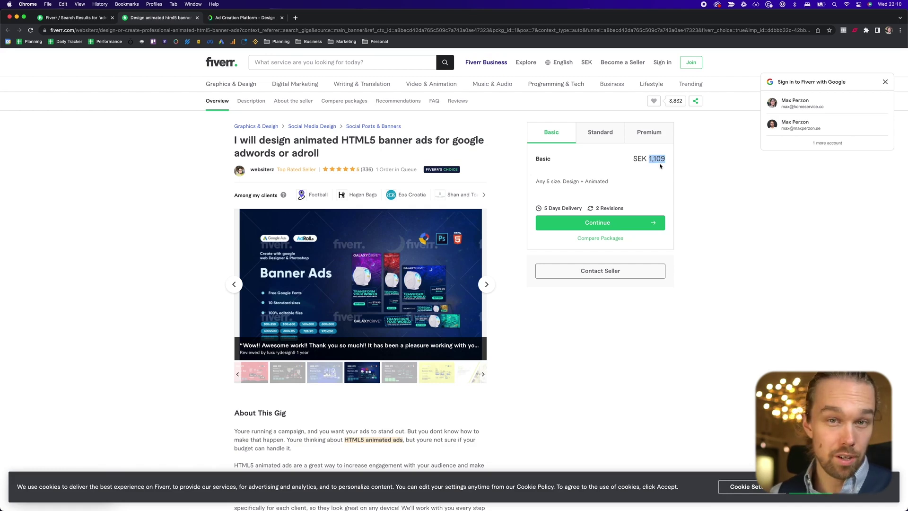
pyautogui.hotkey('ctrl', 'Tab')
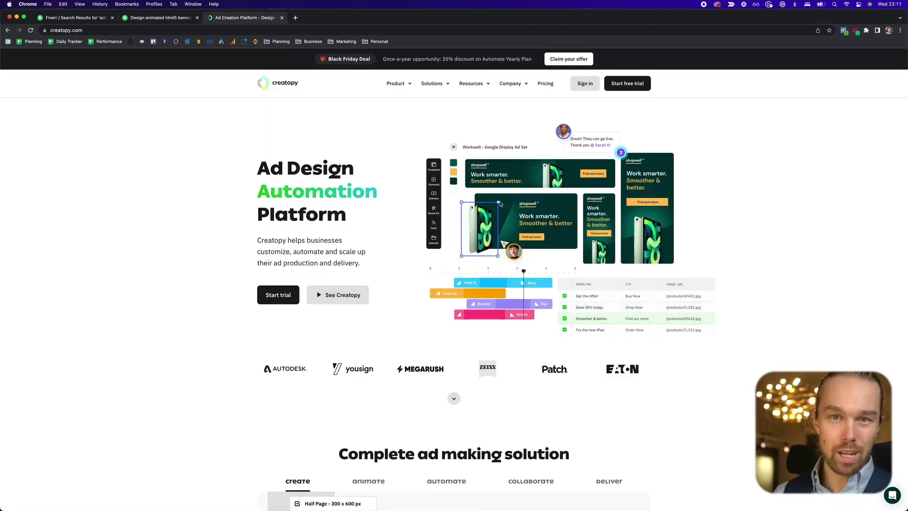
# - Review Creatopy's plans, noting Automate at $35/month per editor, then view the Create display ads page
pyautogui.click(545, 83)
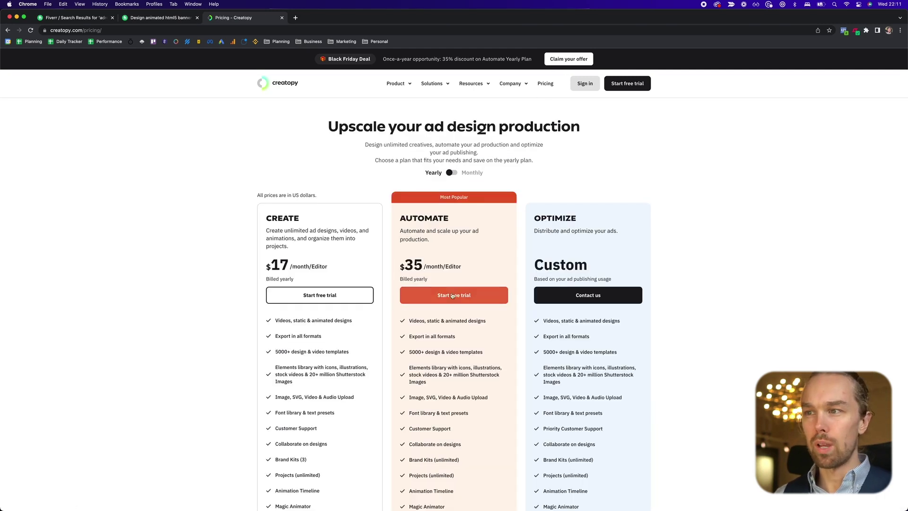
pyautogui.doubleClick(413, 265)
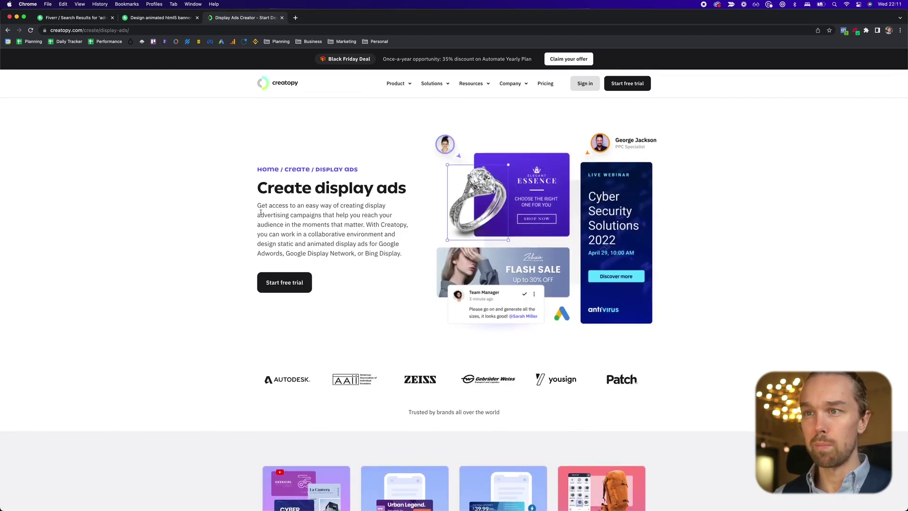
pyautogui.moveTo(258, 188); pyautogui.dragTo(416, 196)
pyautogui.scroll(-5, 372, 237)
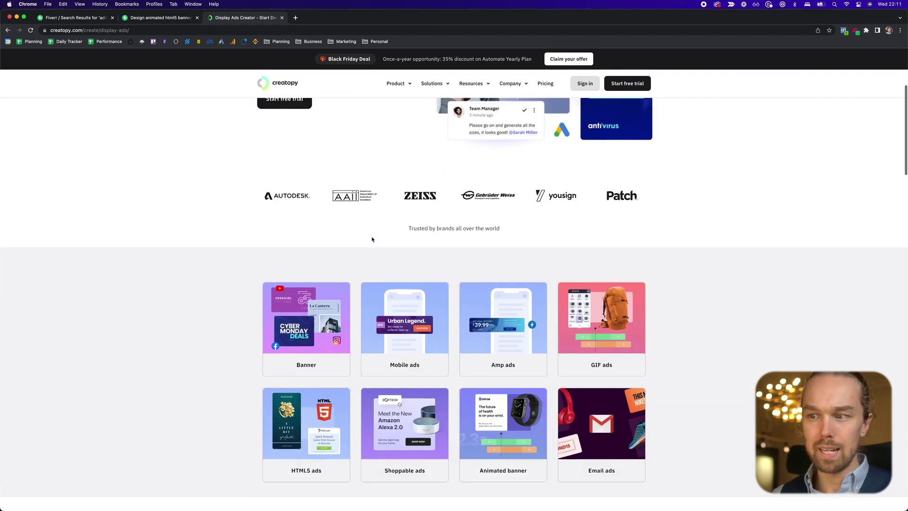
pyautogui.scroll(5, 361, 274)
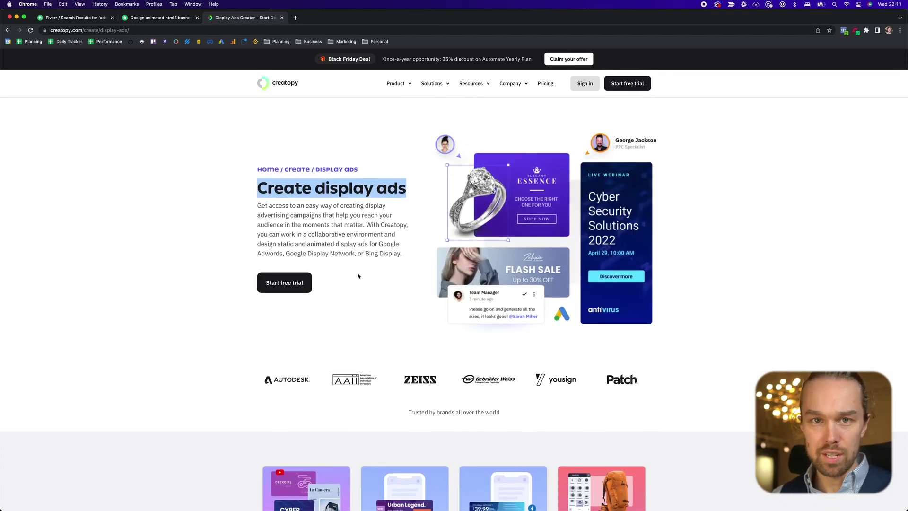